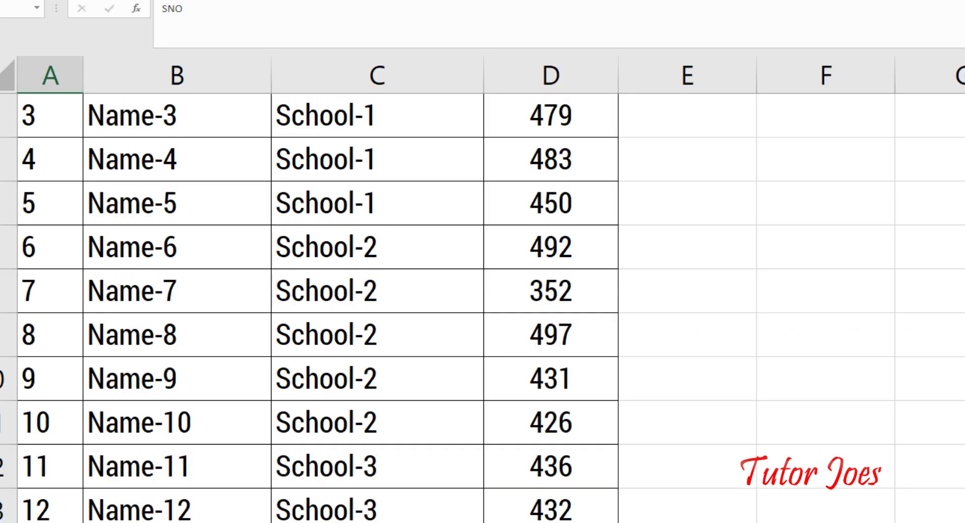
- Scroll up so the SNO/NAME/SCHOOL/TOTAL header row sits at the top of the sheet
scroll(702, 345, "up", 1)
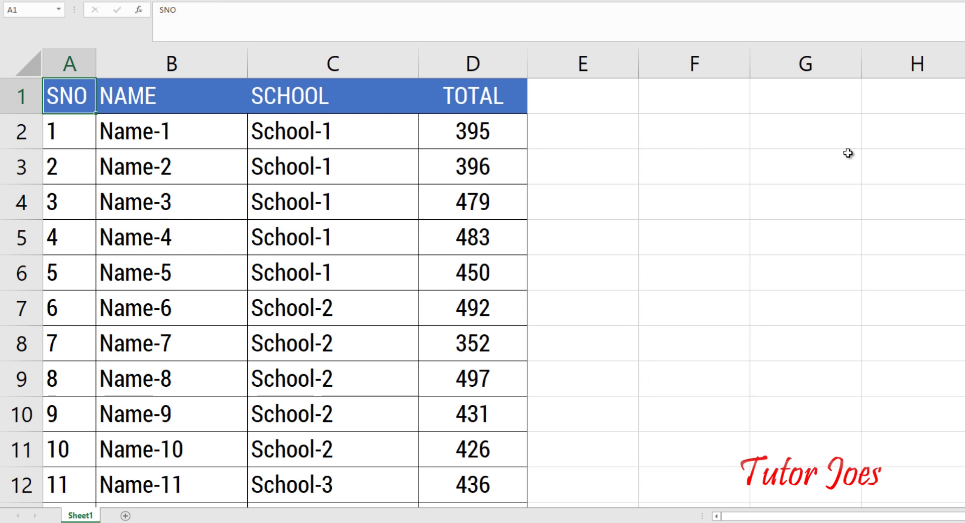
left_click(203, 133)
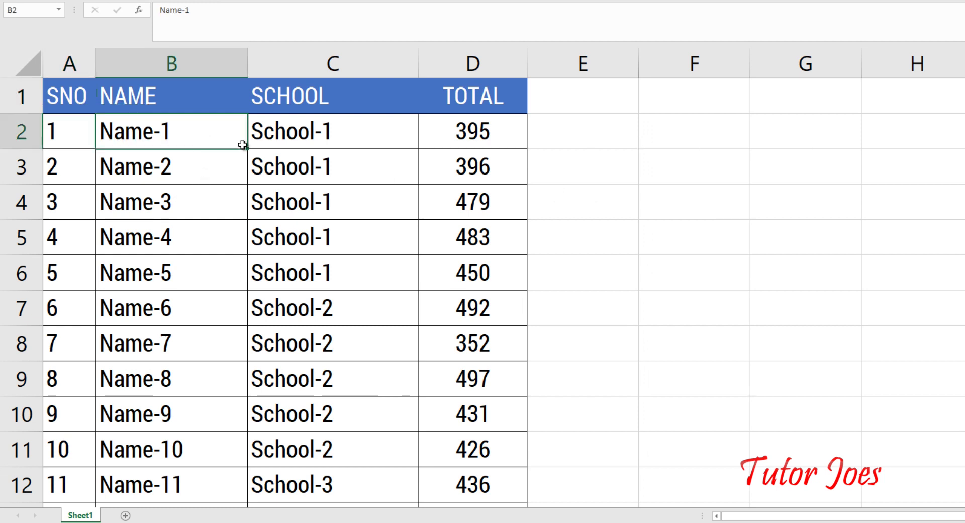
left_click_drag(336, 122, 353, 261)
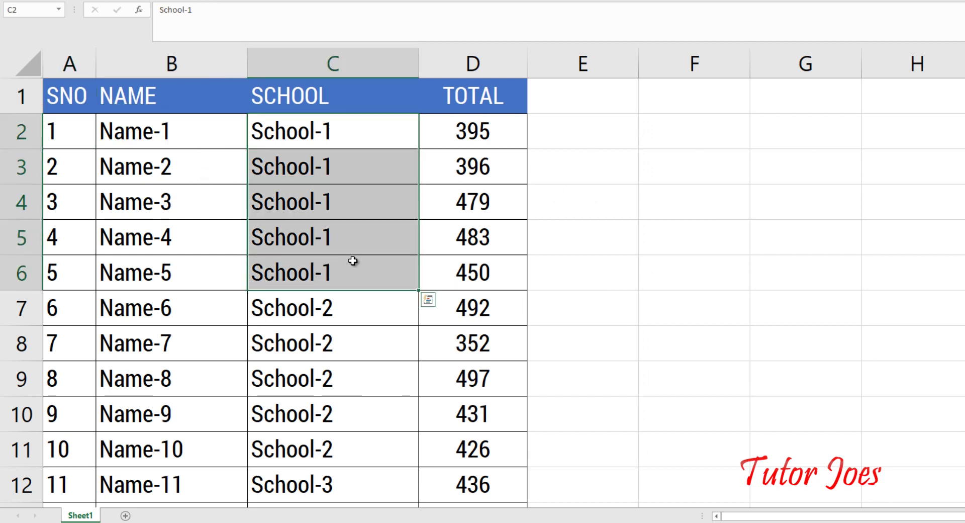
scroll(353, 231, "down", 4)
scroll(351, 235, "down", 1)
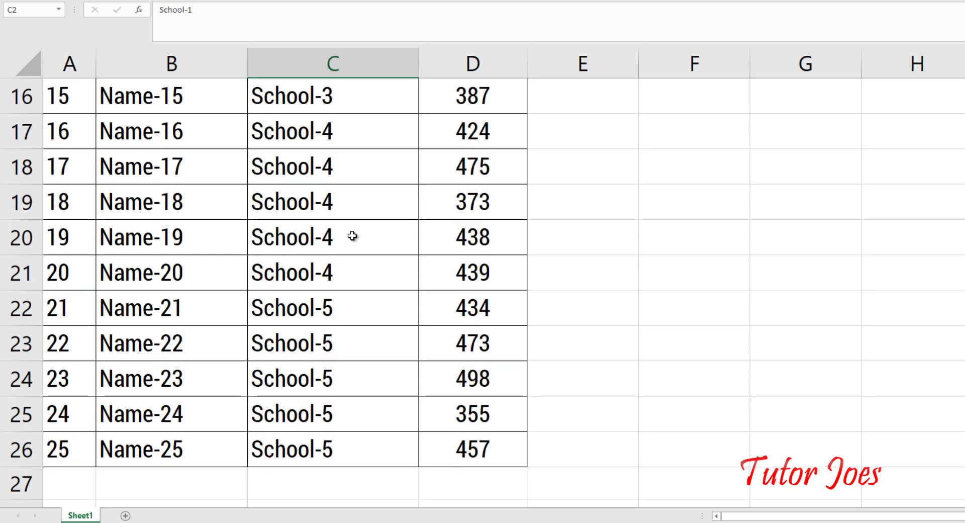
left_click(91, 453)
scroll(105, 448, "up", 2)
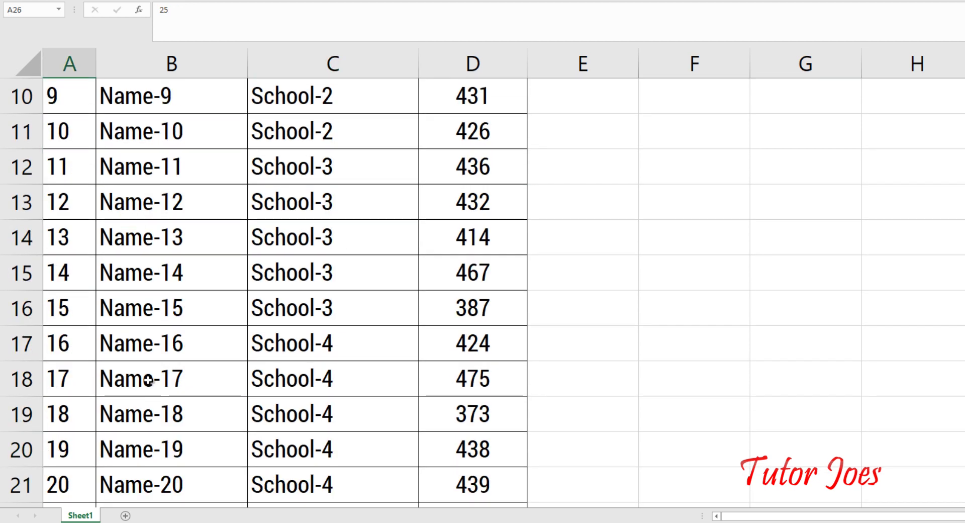
scroll(111, 377, "up", 3)
left_click_drag(311, 118, 339, 266)
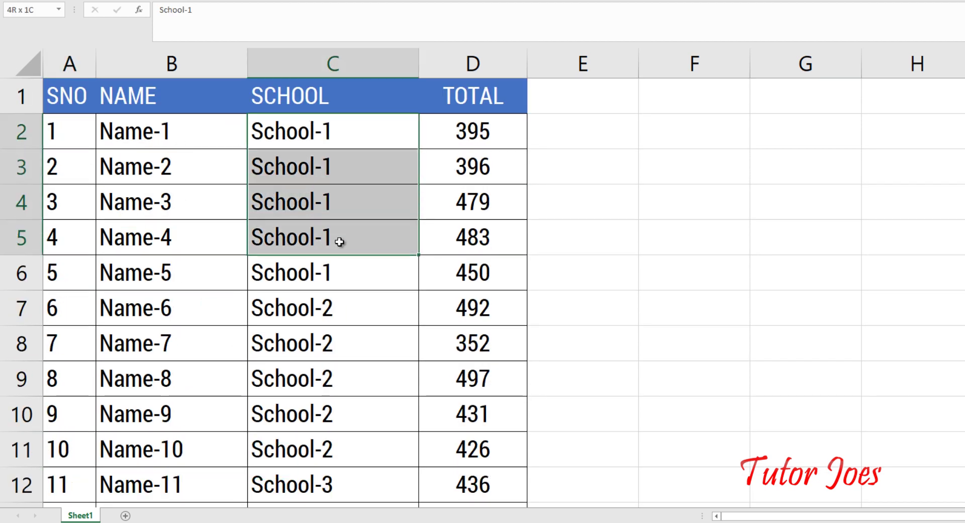
left_click(190, 285)
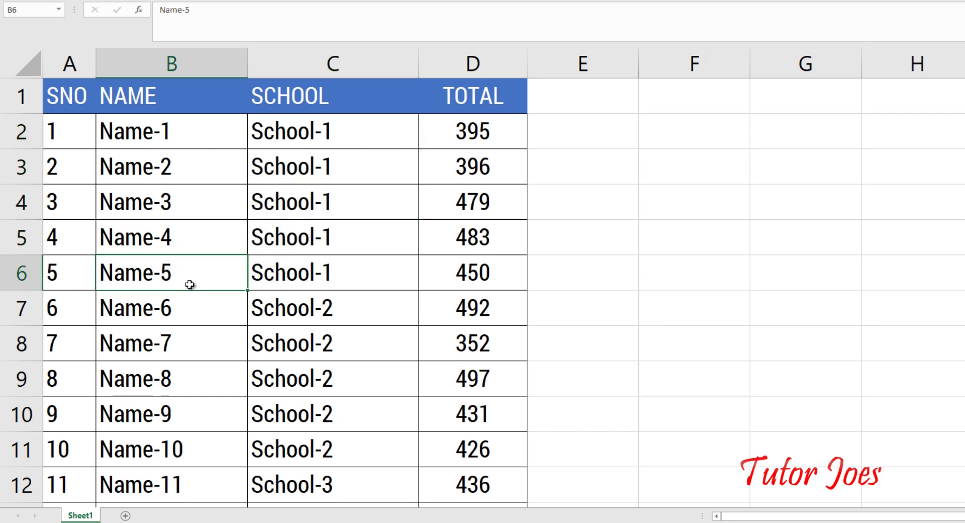
left_click_drag(313, 306, 317, 452)
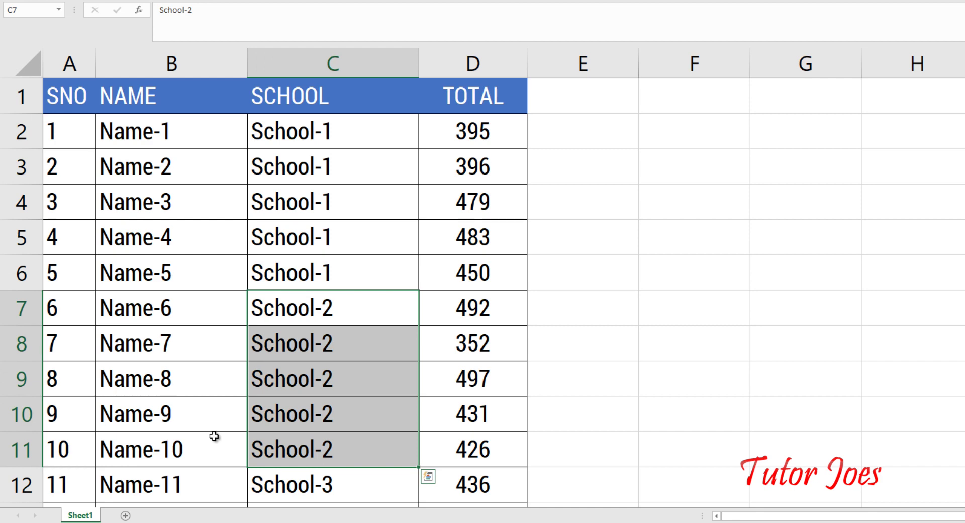
scroll(215, 453, "down", 3)
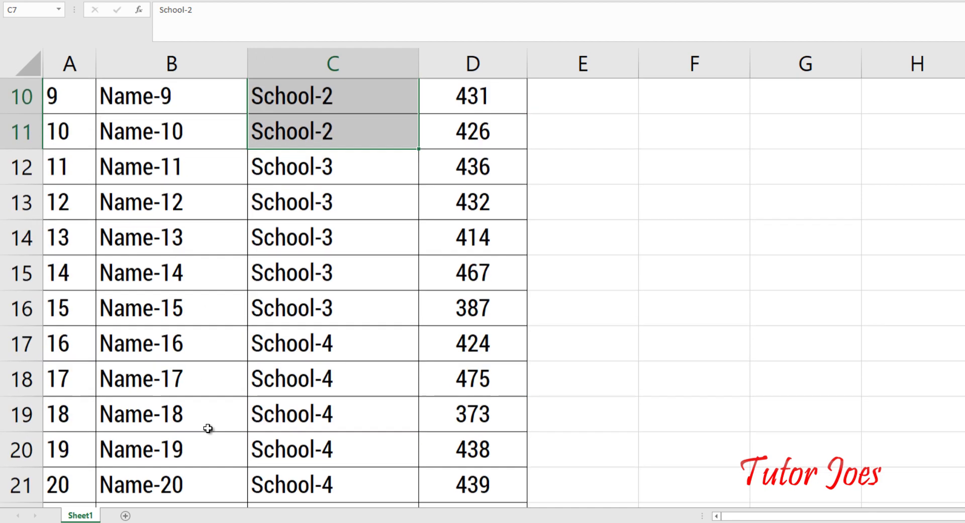
scroll(537, 255, "up", 3)
left_click(496, 129)
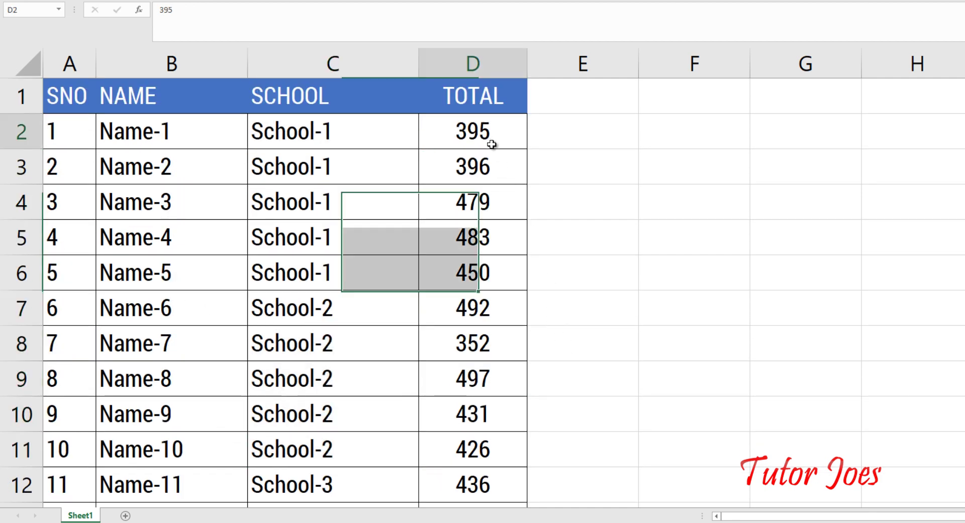
left_click(482, 171)
left_click(481, 276)
scroll(504, 355, "down", 2)
scroll(500, 359, "down", 2)
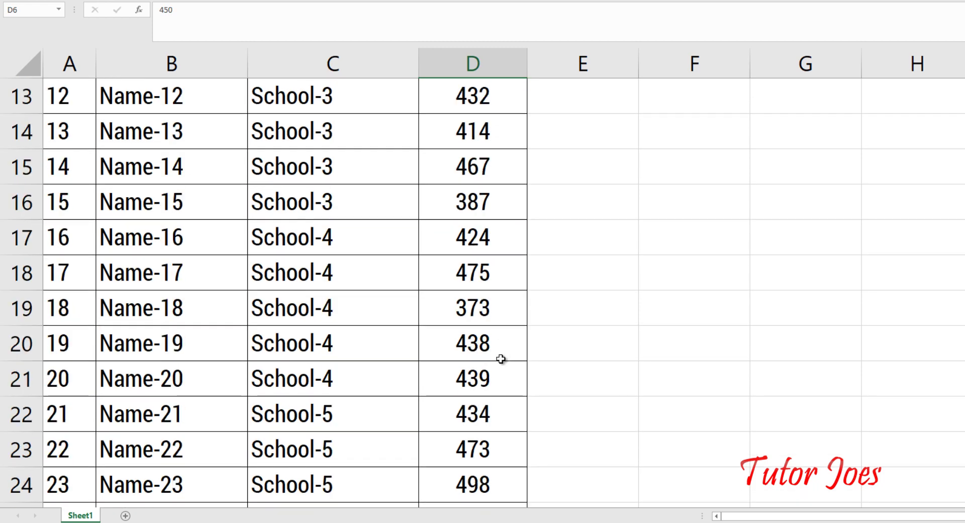
scroll(500, 359, "up", 4)
scroll(500, 304, "down", 1, "ctrl")
scroll(496, 312, "down", 1, "ctrl")
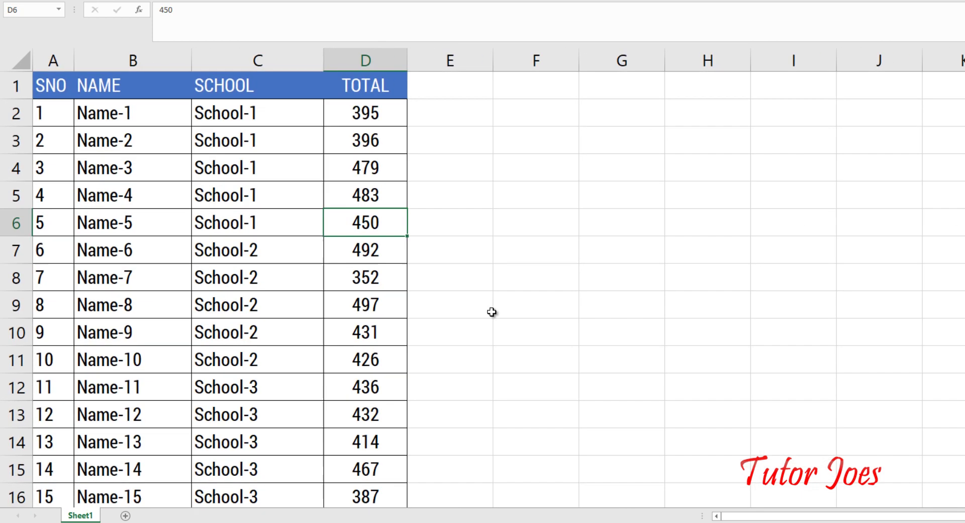
scroll(483, 317, "down", 2)
scroll(473, 321, "down", 1, "ctrl")
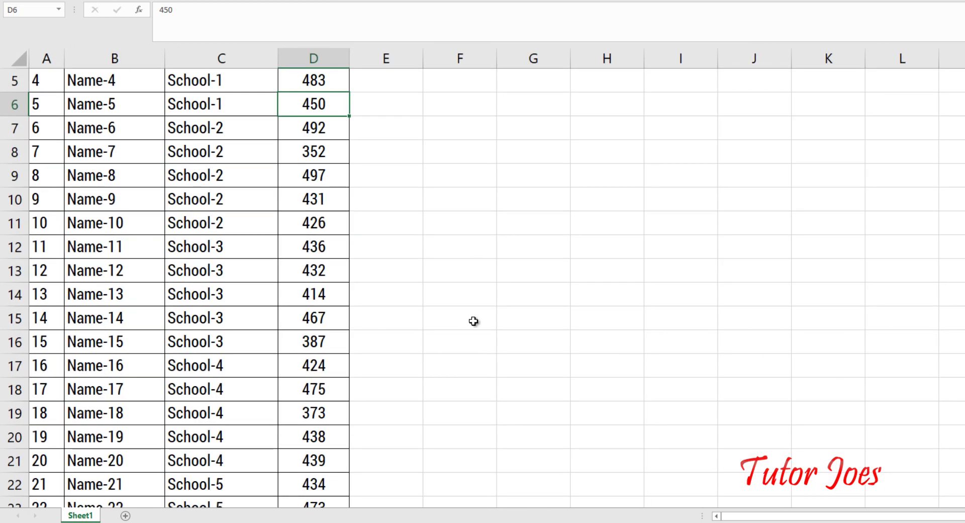
scroll(474, 320, "down", 1, "ctrl")
scroll(475, 311, "up", 1)
scroll(475, 314, "down", 1, "ctrl")
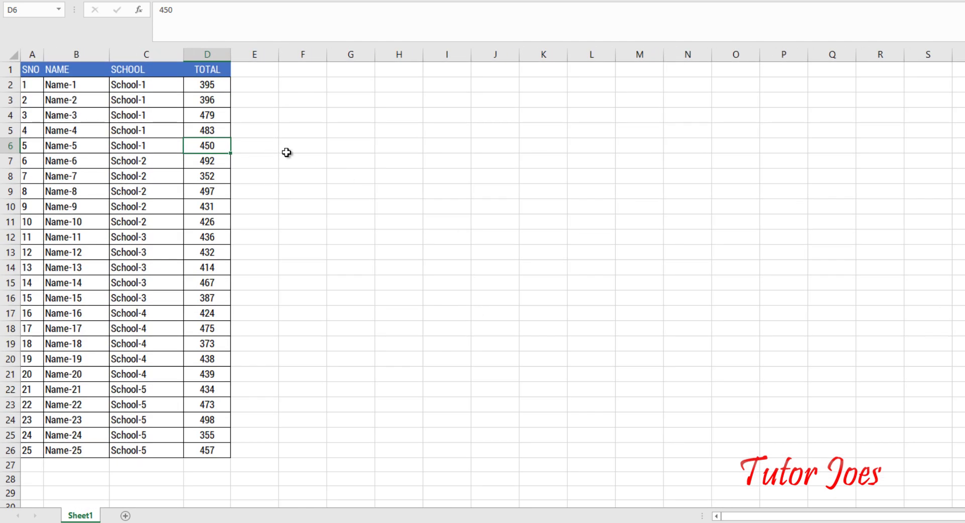
left_click(291, 134)
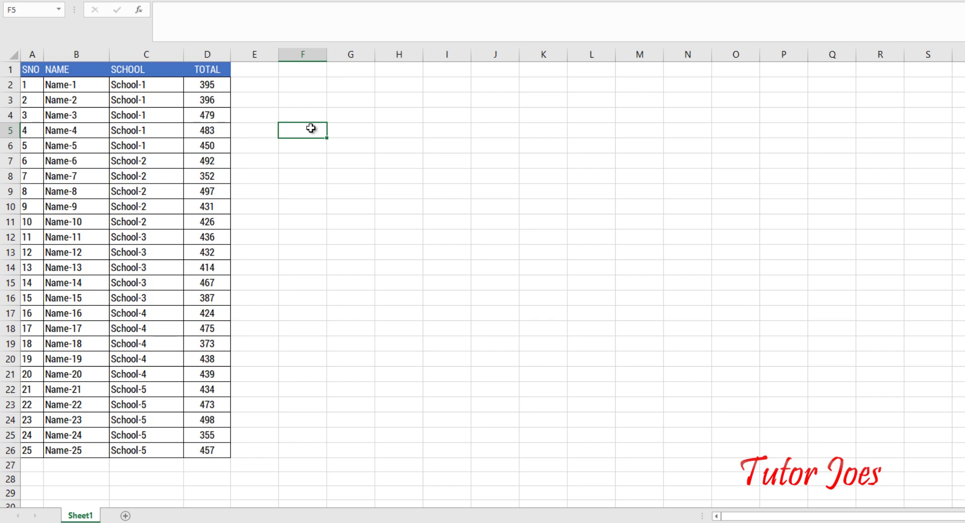
- Enter =LARGE(D2:D26,1) in F5 to return the highest total, 498
type("=lanr")
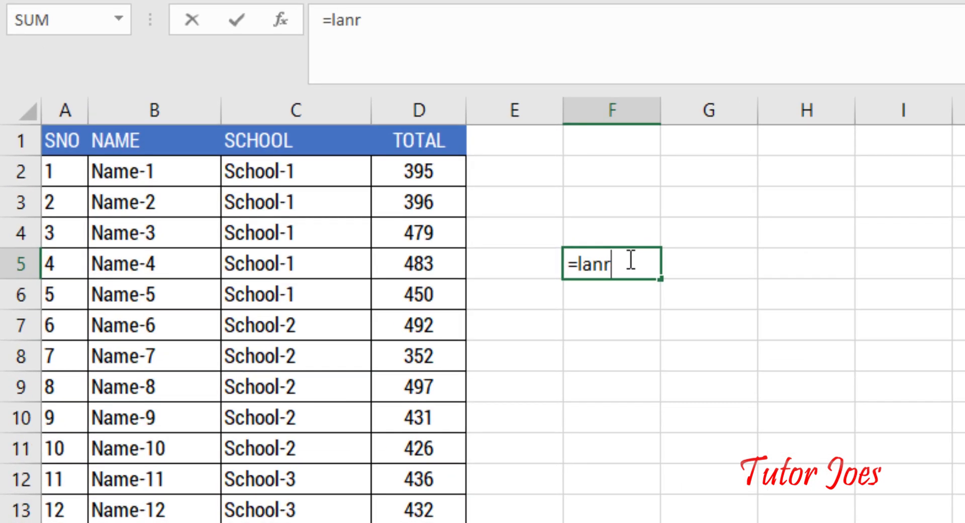
key("BackSpace")
key("BackSpace")
type("rge(")
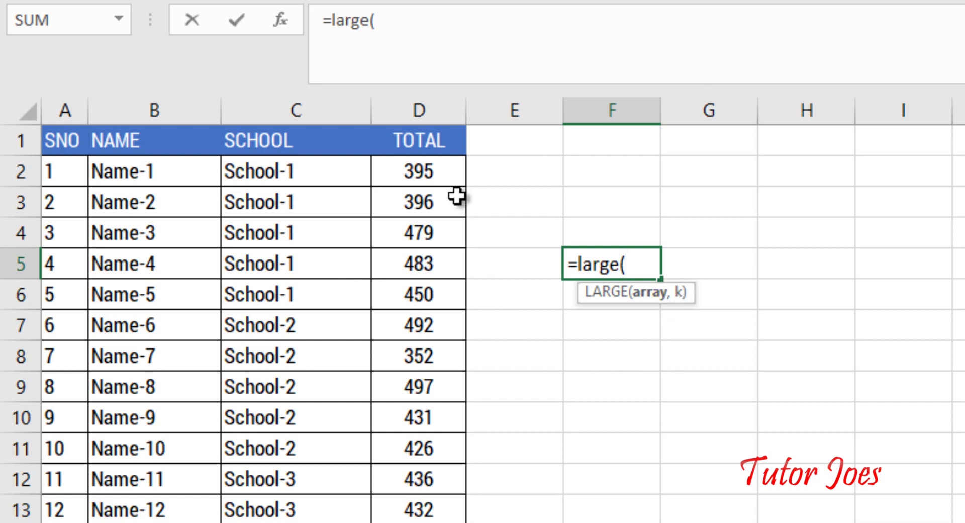
left_click_drag(428, 167, 420, 522)
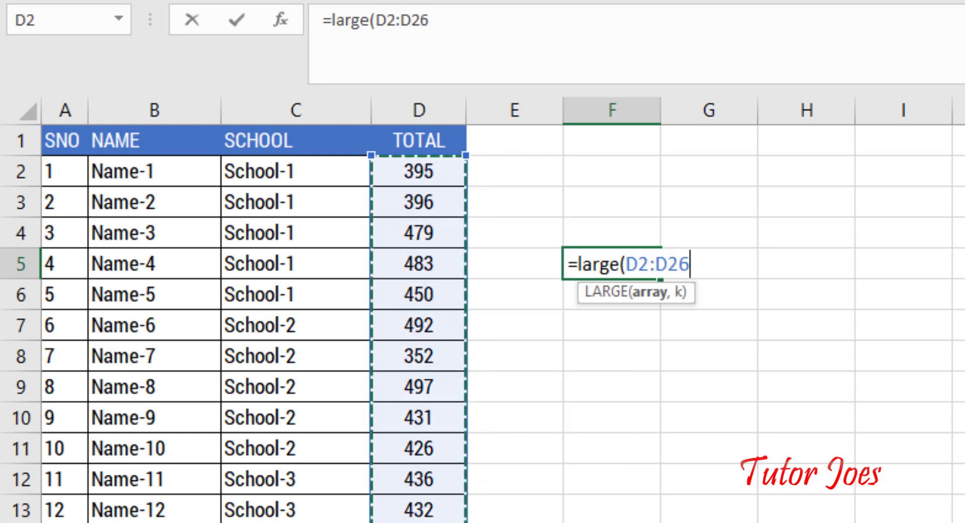
type(",")
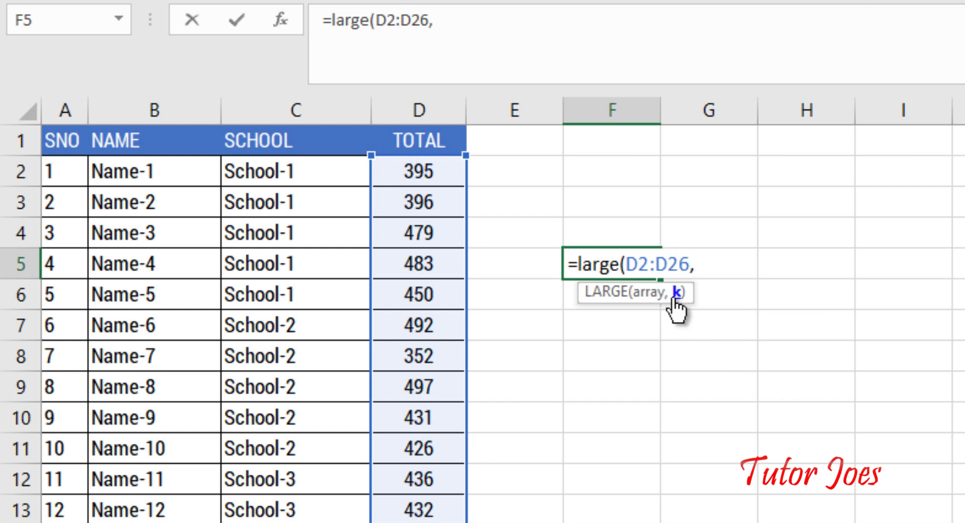
type("1")
type(")")
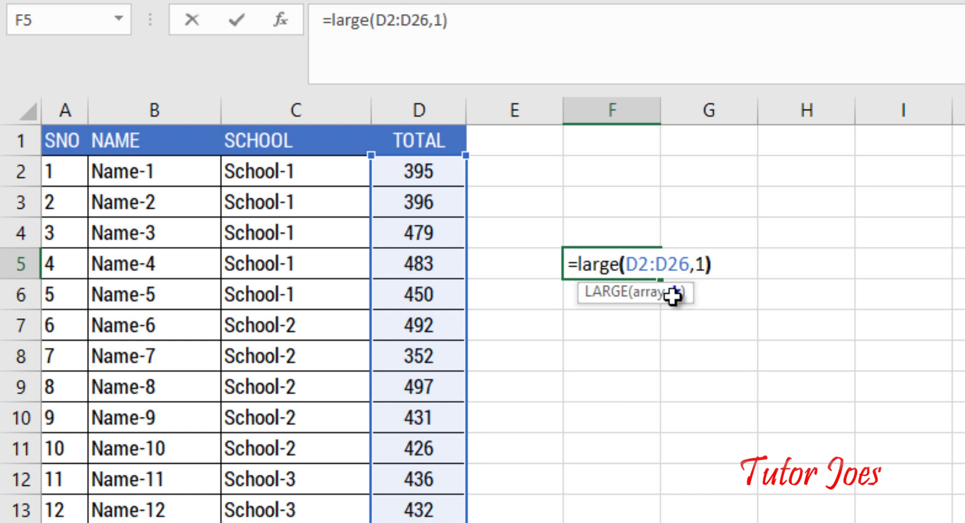
key("Return")
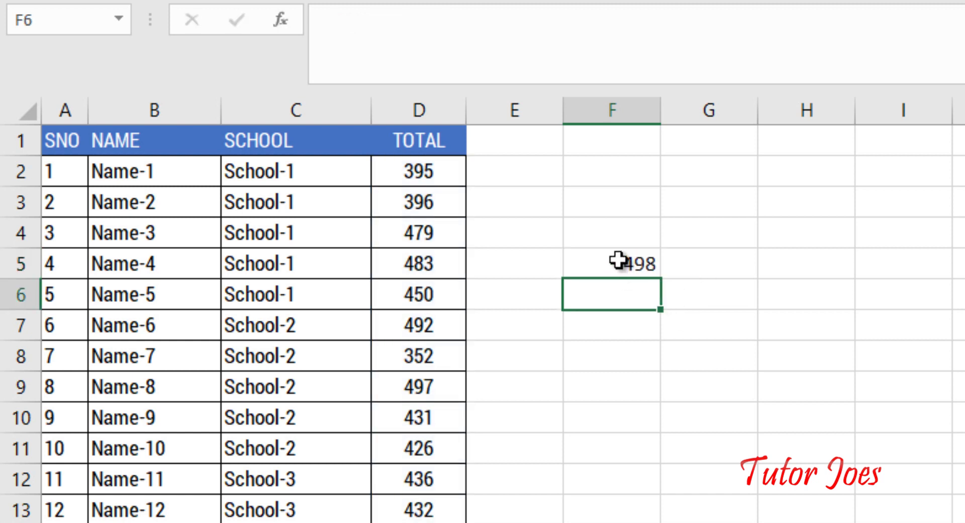
left_click(621, 261)
- Review the F5 formula =LARGE(D2:D26,1), cancelling an accidental edit
mouse_move(421, 171)
left_mouse_down()
mouse_move(420, 308)
mouse_move(513, 520)
mouse_move(418, 522)
left_mouse_up()
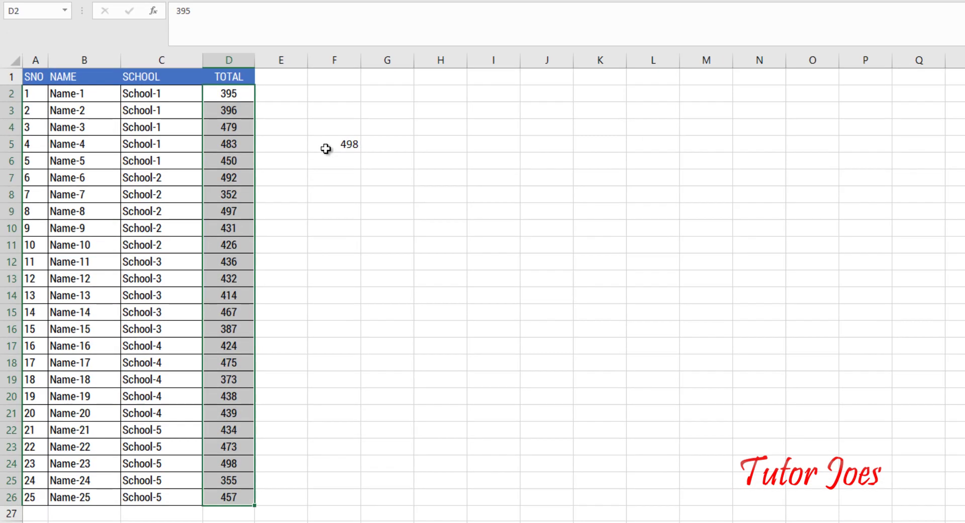
left_click(342, 150)
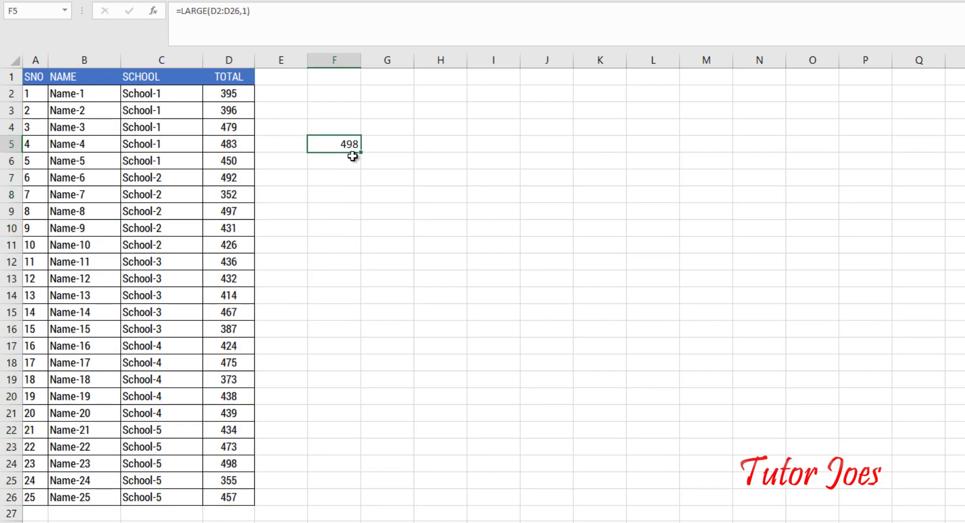
double_click(341, 145)
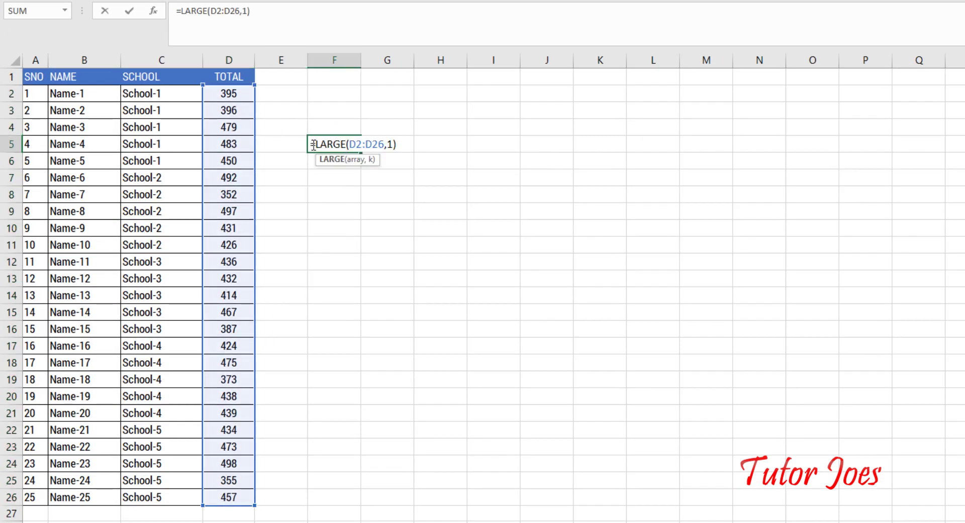
type("=")
left_click(420, 142)
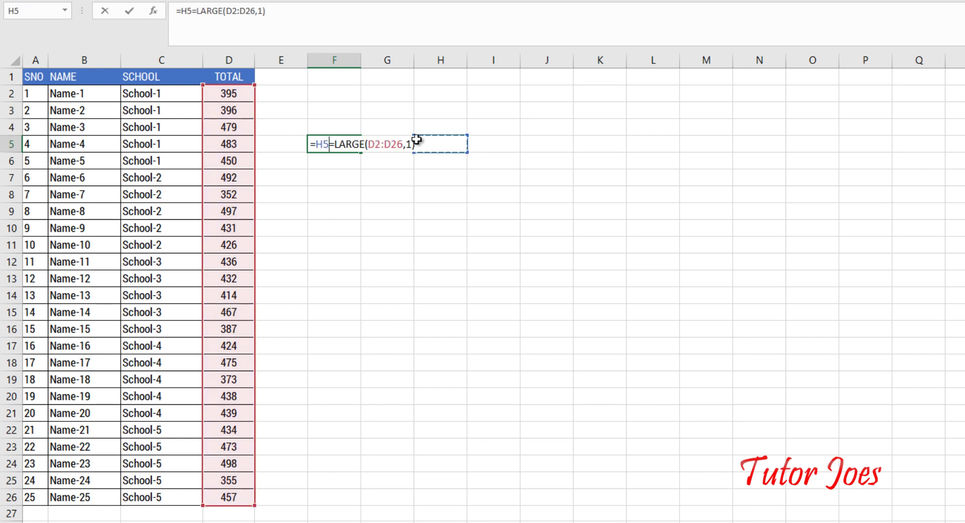
key("Escape")
double_click(315, 146)
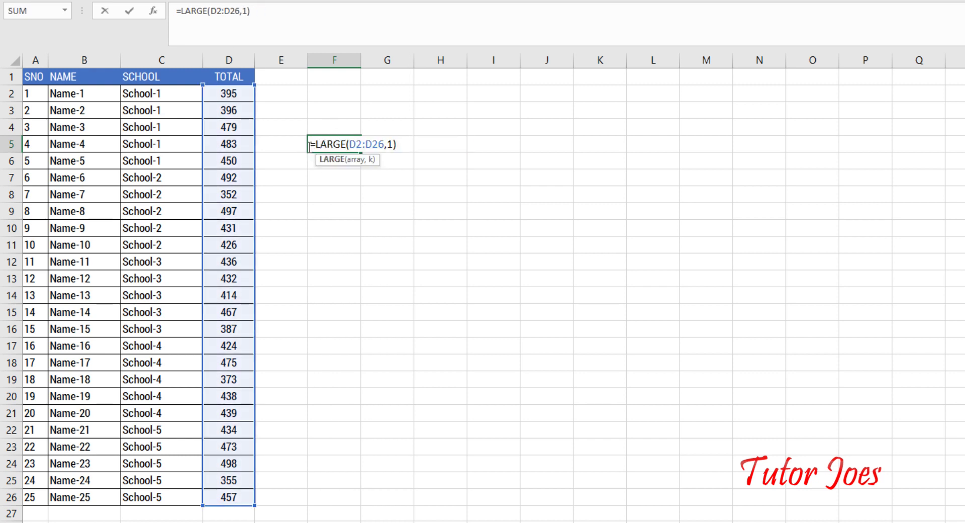
left_click_drag(313, 146, 401, 144)
key("ctrl+c")
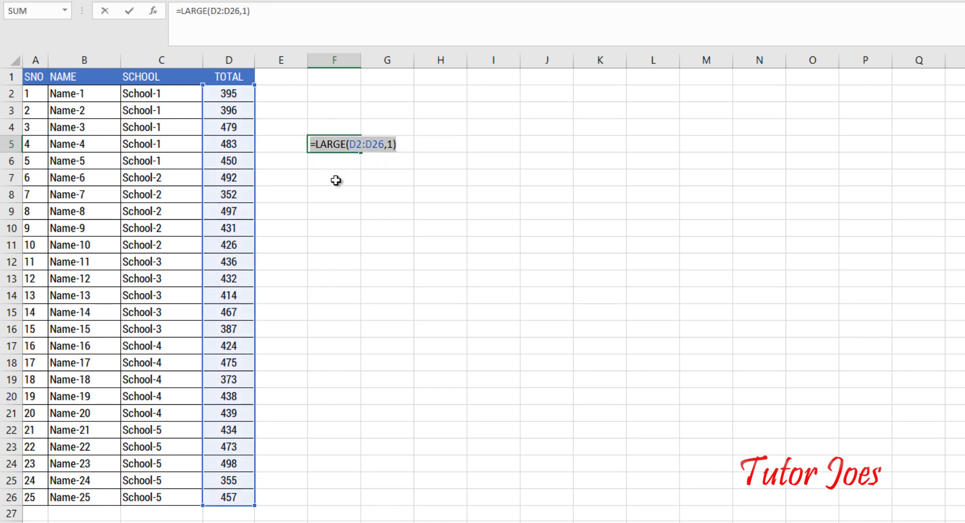
key("Escape")
- Put the LARGE formula in F6 with rank 2, returning 497
double_click(328, 165)
key("ctrl+v")
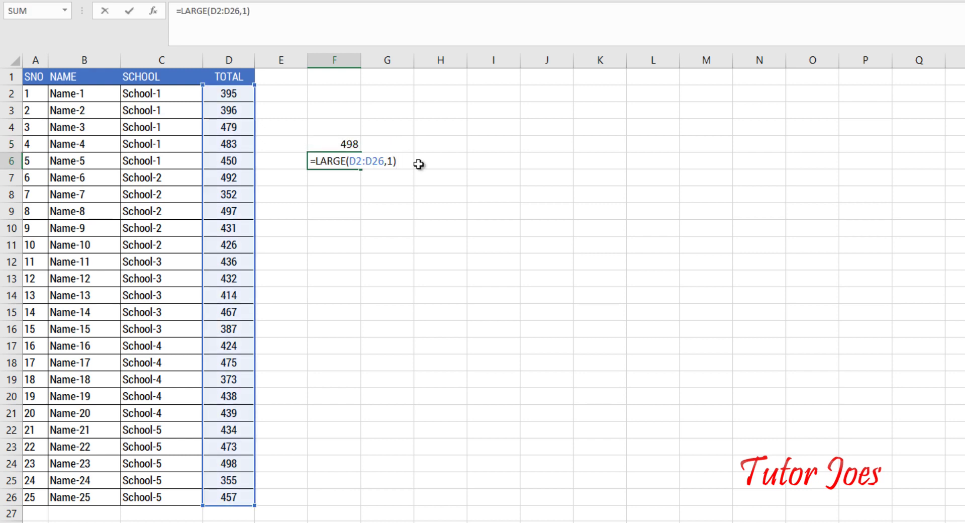
key("shift+Tab")
left_click(366, 161)
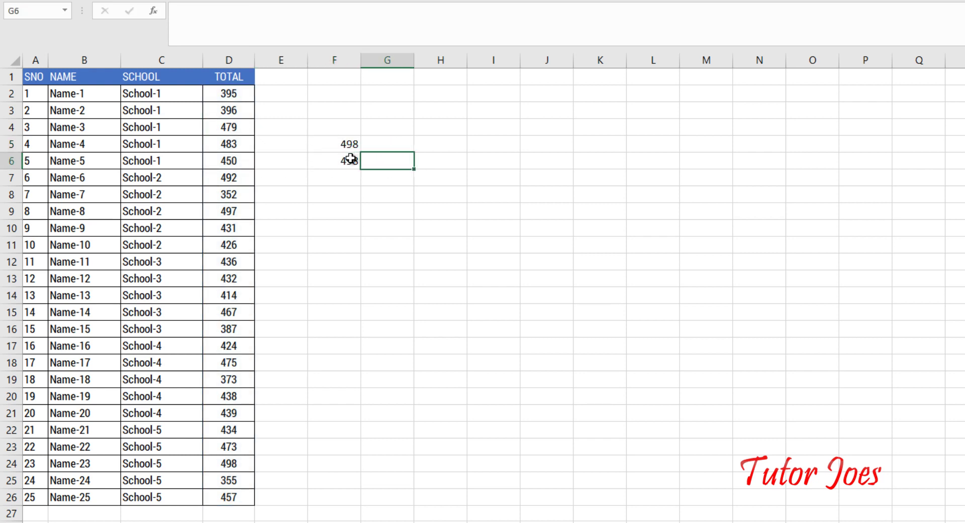
double_click(334, 161)
double_click(391, 162)
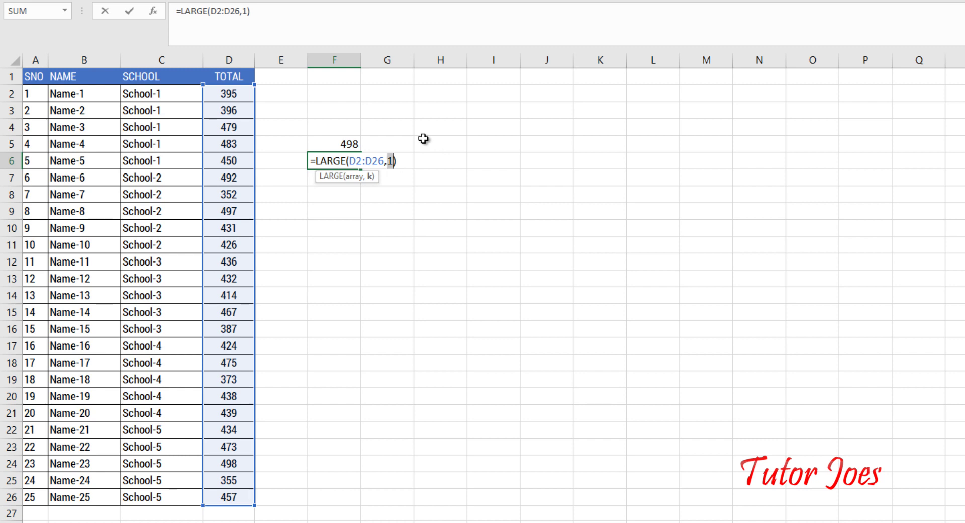
key("Return")
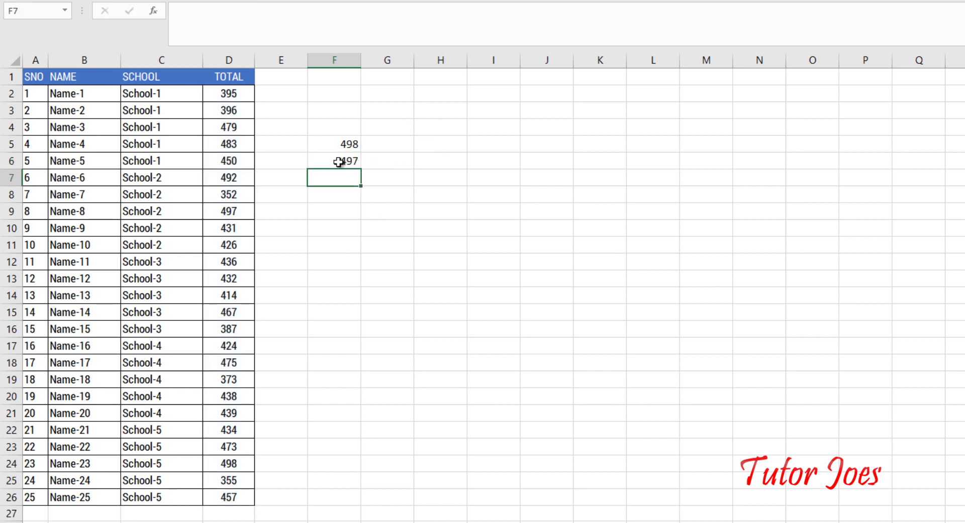
- Put the LARGE formula in F7 with rank 3, returning 492
double_click(334, 162)
left_click_drag(407, 160, 280, 149)
key("ctrl+c")
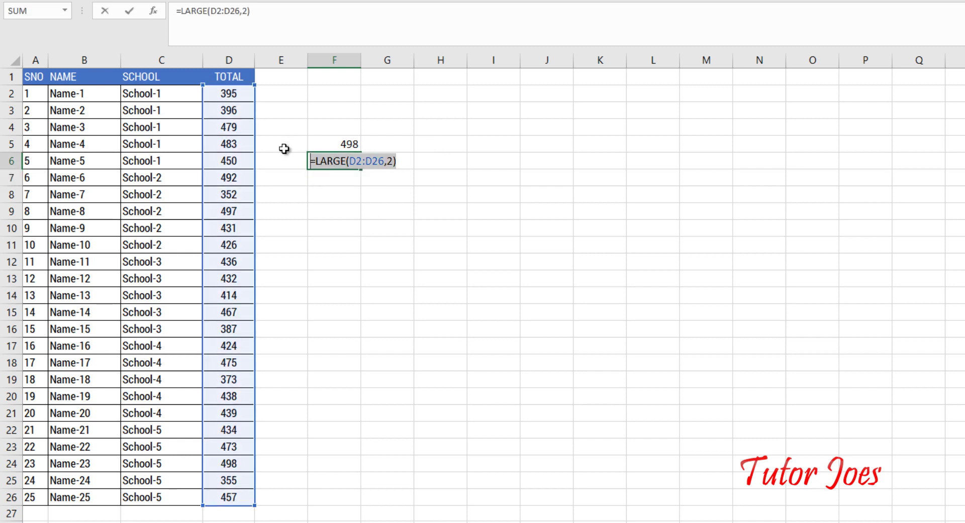
key("Return")
double_click(329, 180)
key("ctrl+v")
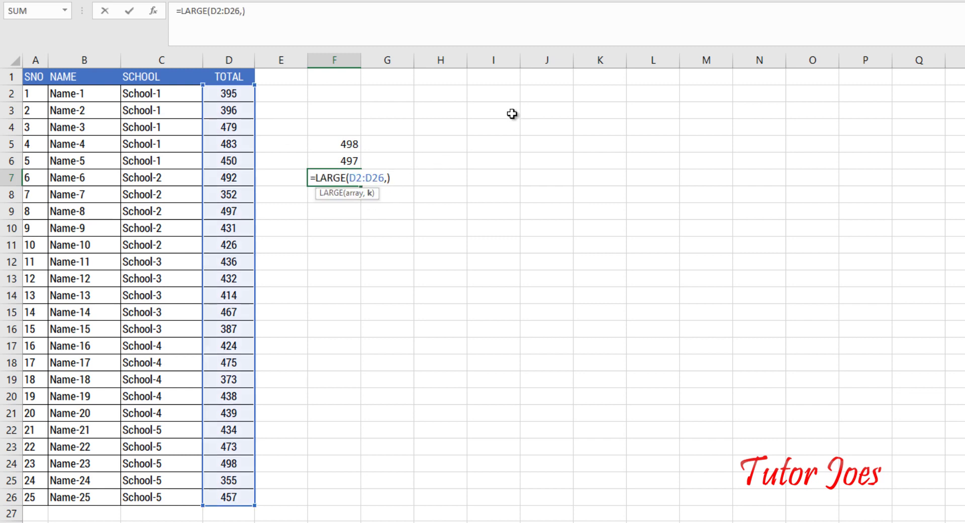
type("3")
key("Return")
- Check the formulas in F5:F7 and reselect the totals D2:D26
left_click_drag(244, 92, 245, 512)
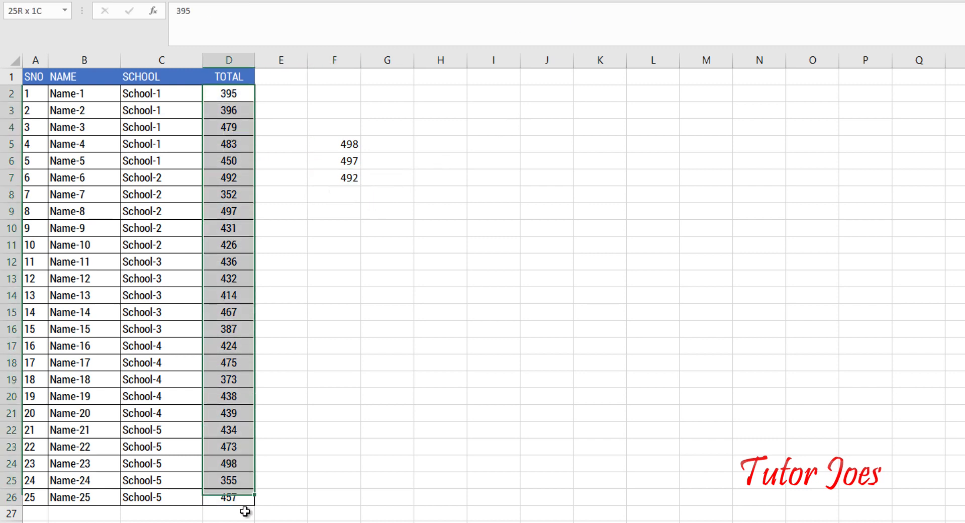
left_click(344, 130)
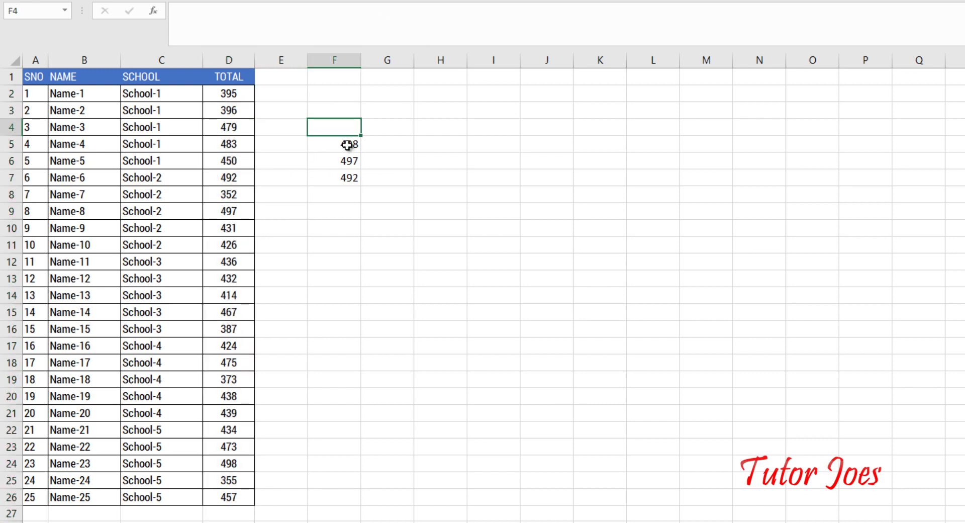
left_click(347, 145)
left_click(348, 161)
left_click(347, 179)
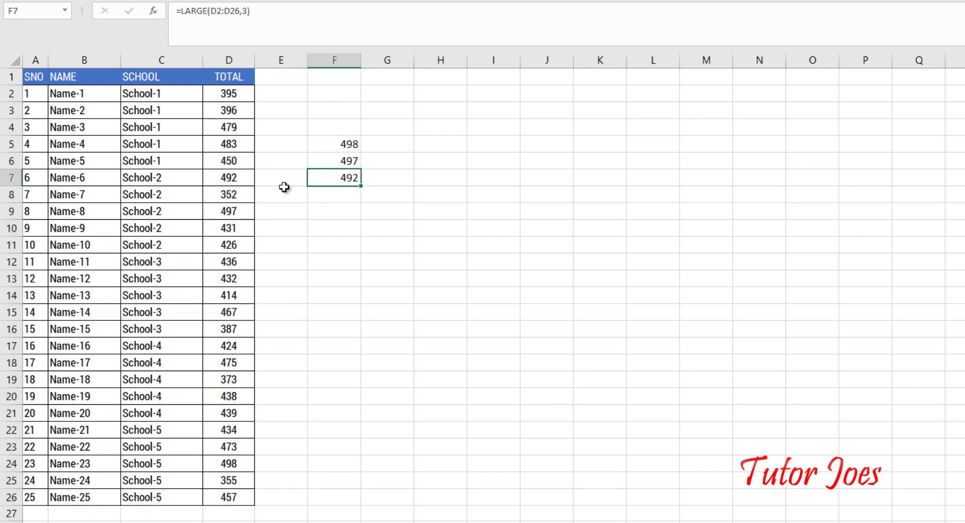
left_click(243, 96)
left_click_drag(240, 105, 223, 491)
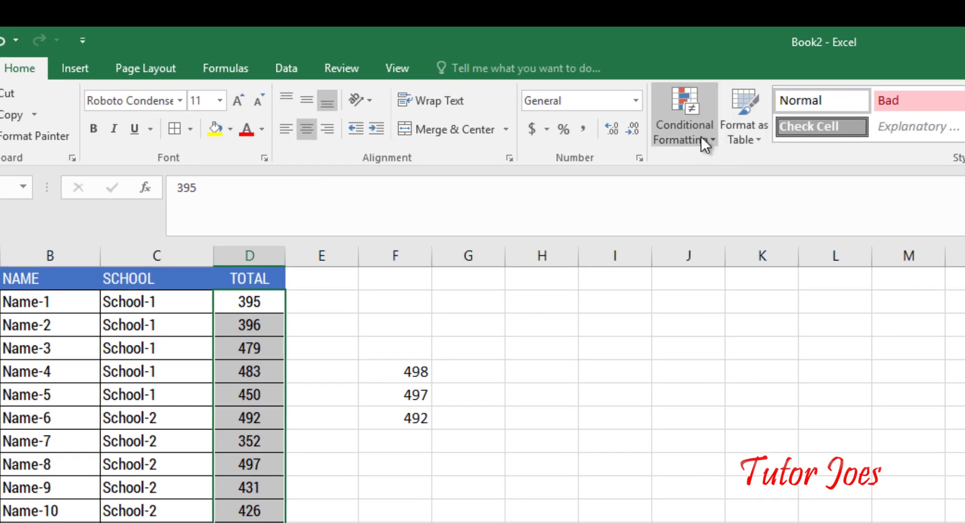
left_click(701, 135)
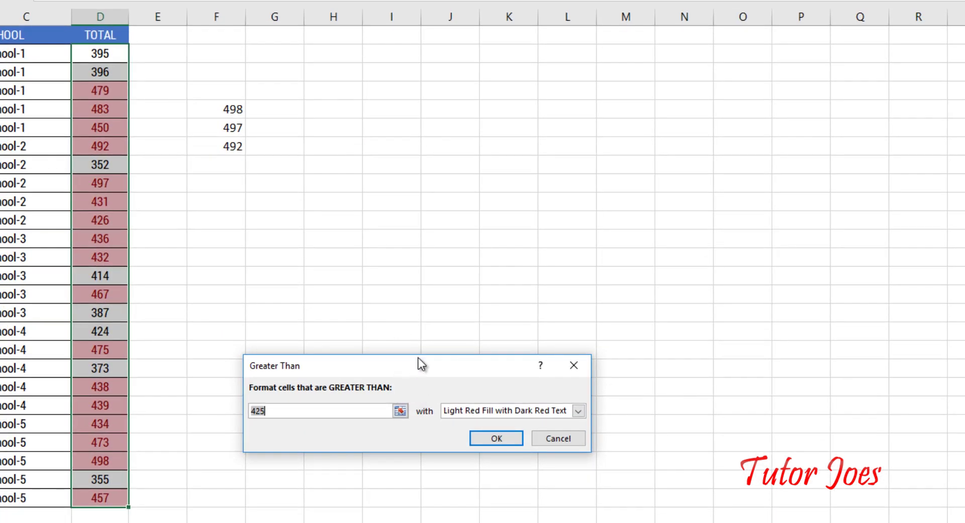
left_click_drag(418, 358, 729, 124)
type("4")
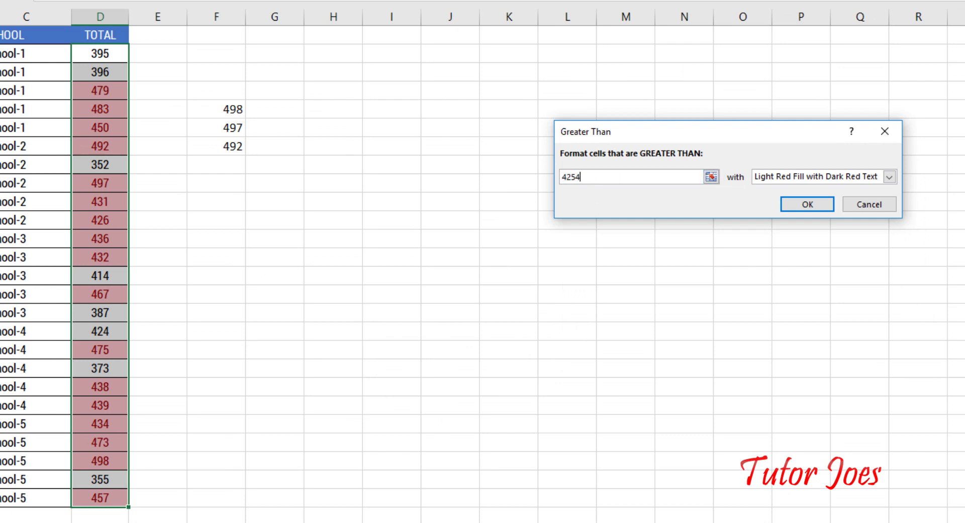
type("97")
key("BackSpace")
key("BackSpace")
key("BackSpace")
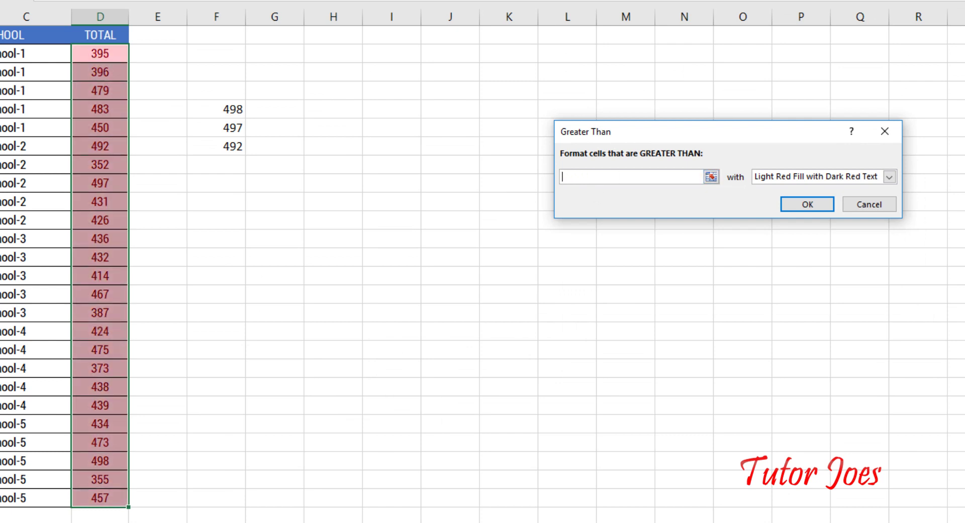
type("497")
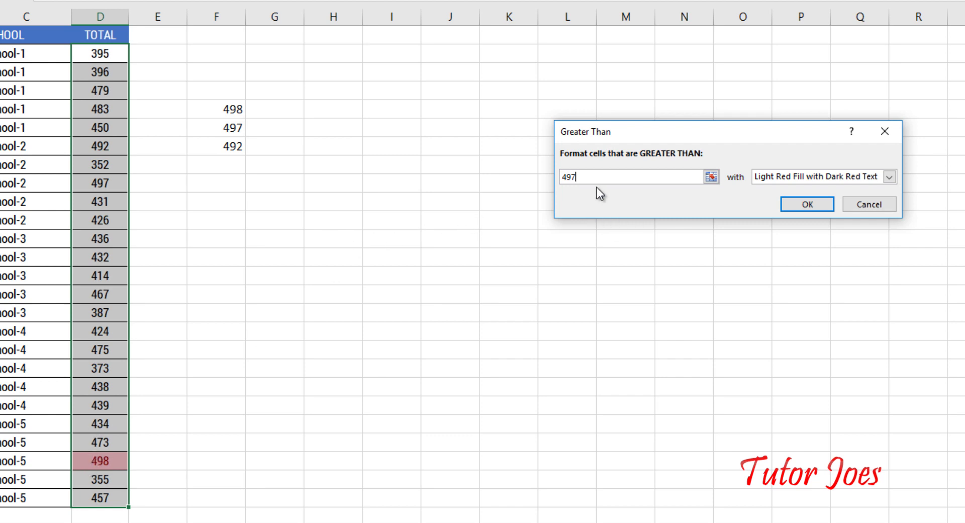
key("BackSpace")
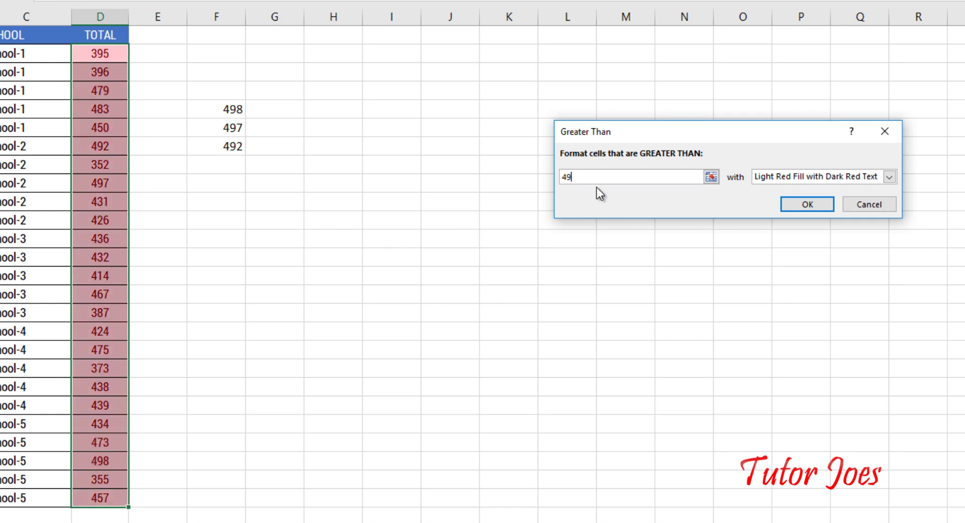
type("6")
type("1")
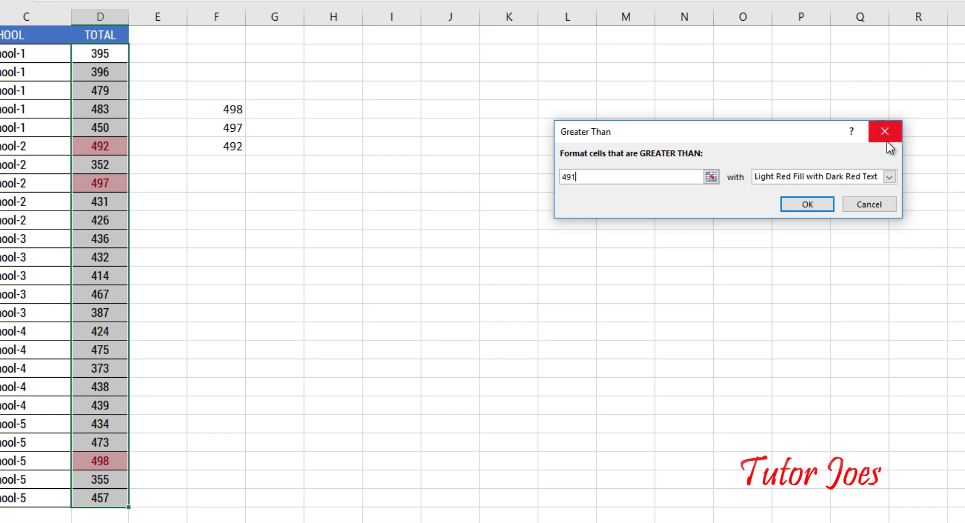
key("Escape")
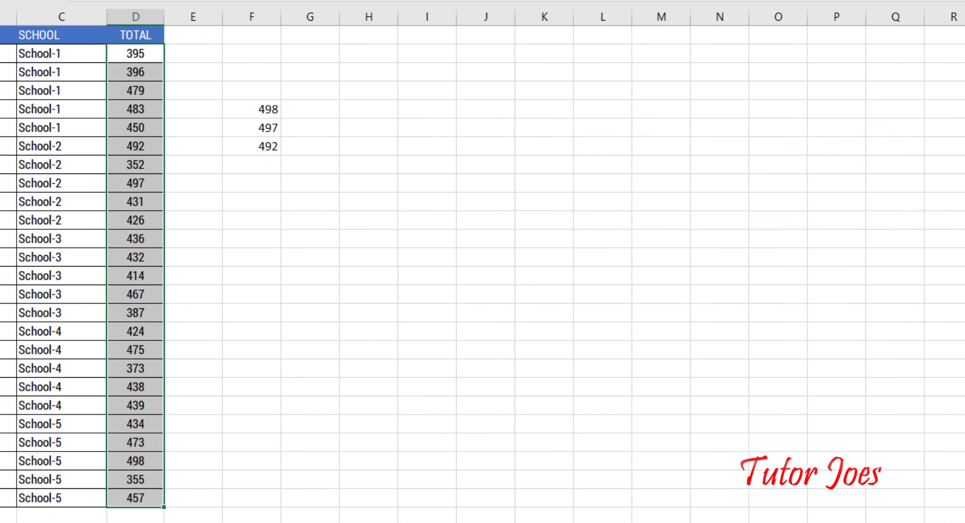
- Copy the school names in C2:C26 and paste them into column Q starting at Q5
scroll(215, 258, "left", 3)
left_click_drag(170, 54, 172, 144)
left_click_drag(172, 109, 176, 294)
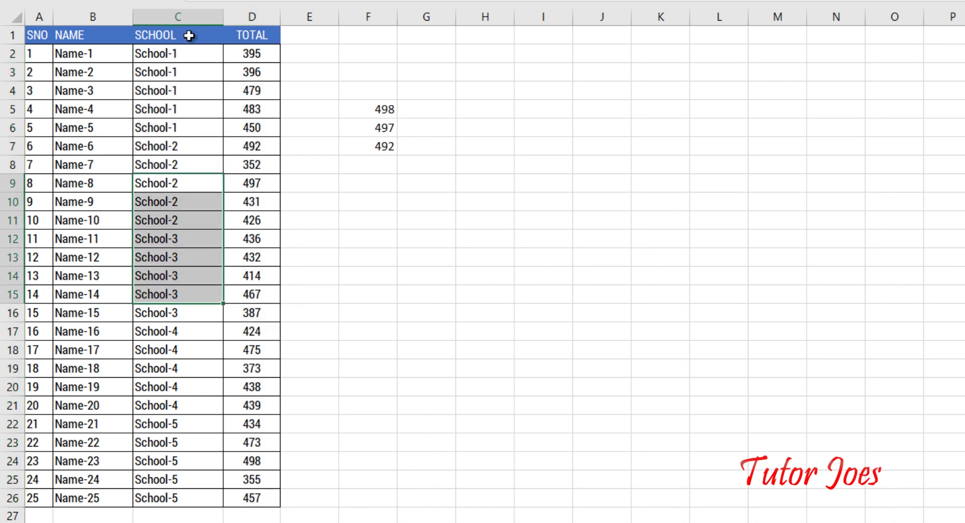
left_click_drag(181, 54, 186, 201)
left_click_drag(189, 231, 189, 232)
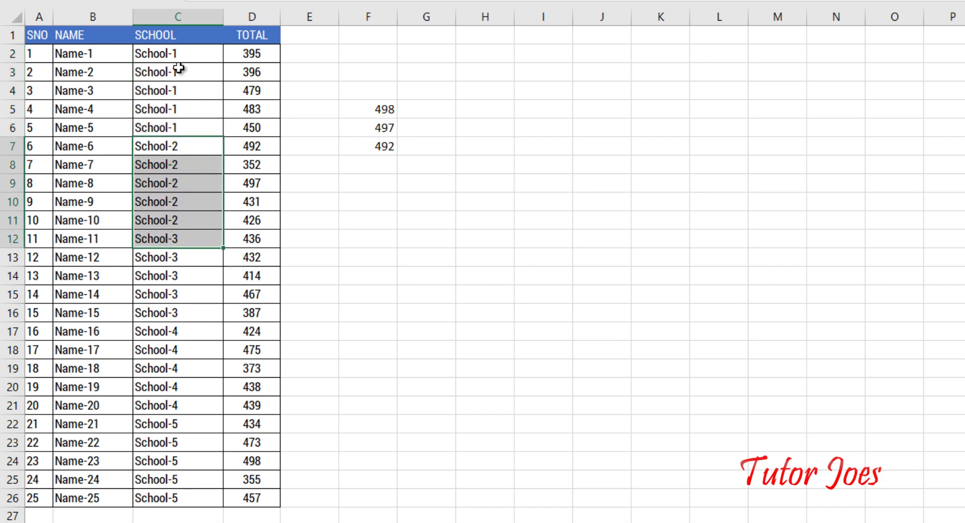
left_click_drag(173, 52, 171, 489)
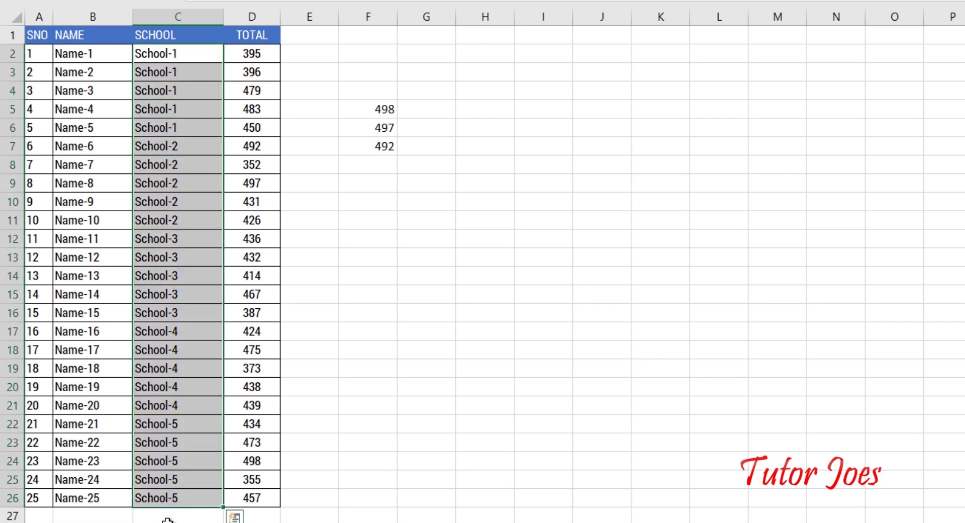
key("ctrl+c")
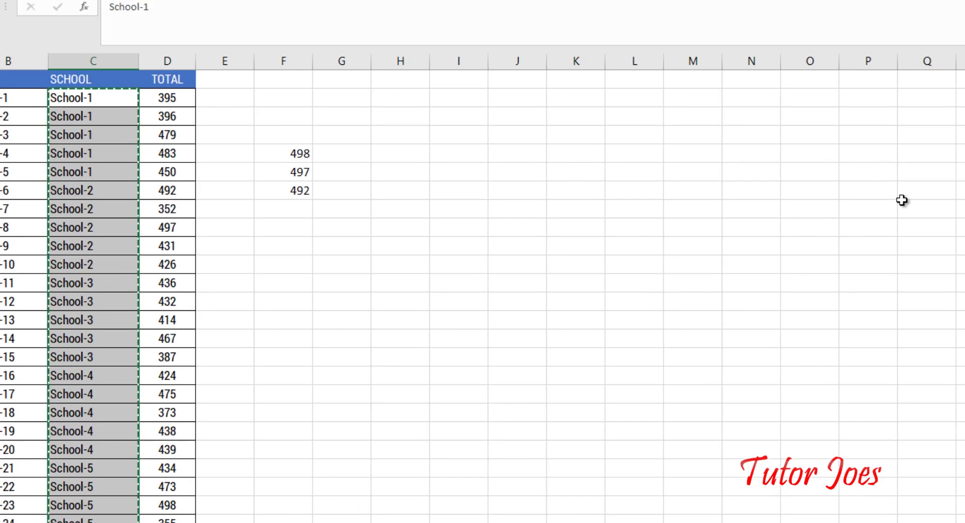
left_click(678, 279)
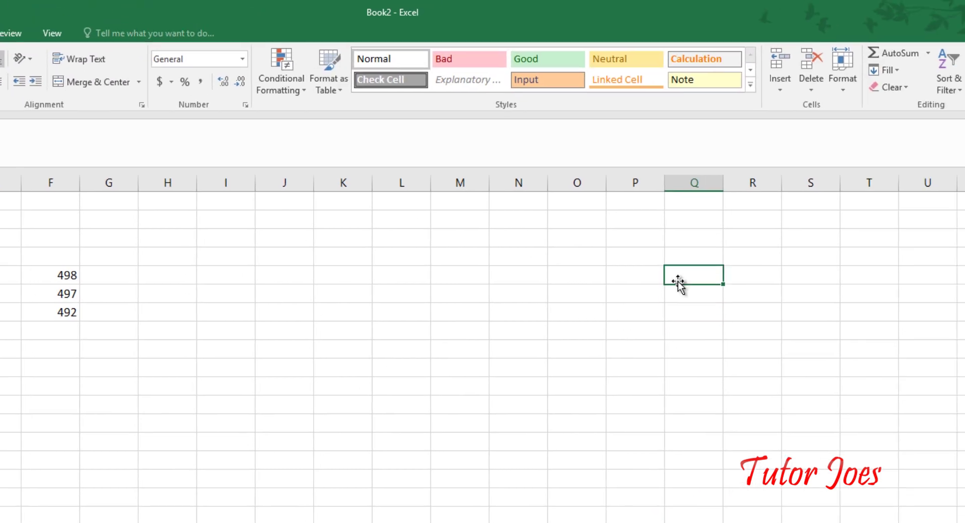
key("ctrl+v")
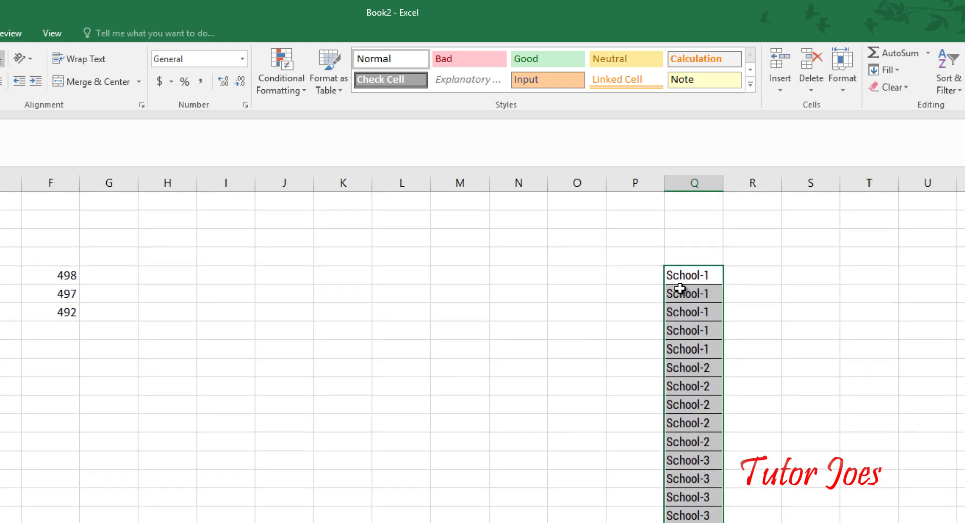
scroll(680, 289, "down", 1)
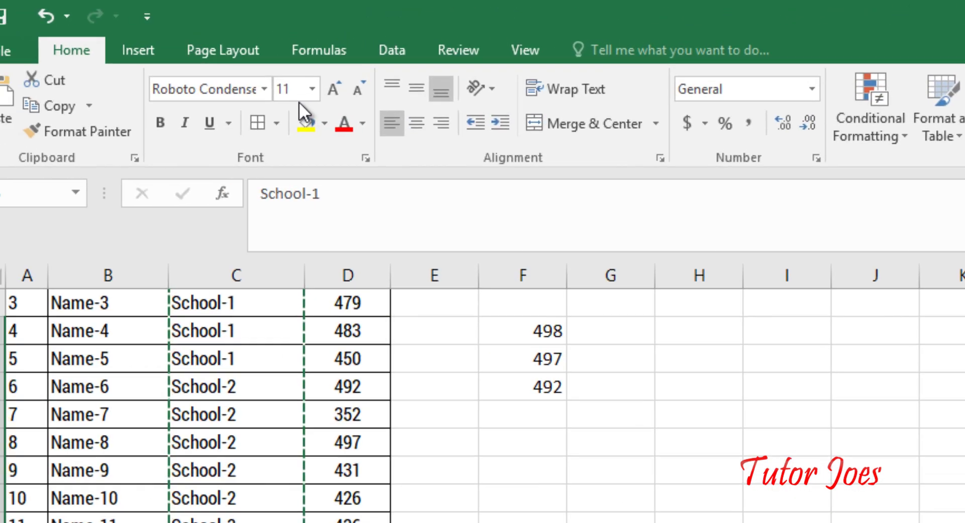
- Remove duplicates in column Q, leaving School-1 through School-5 in Q5:Q9
left_click(395, 46)
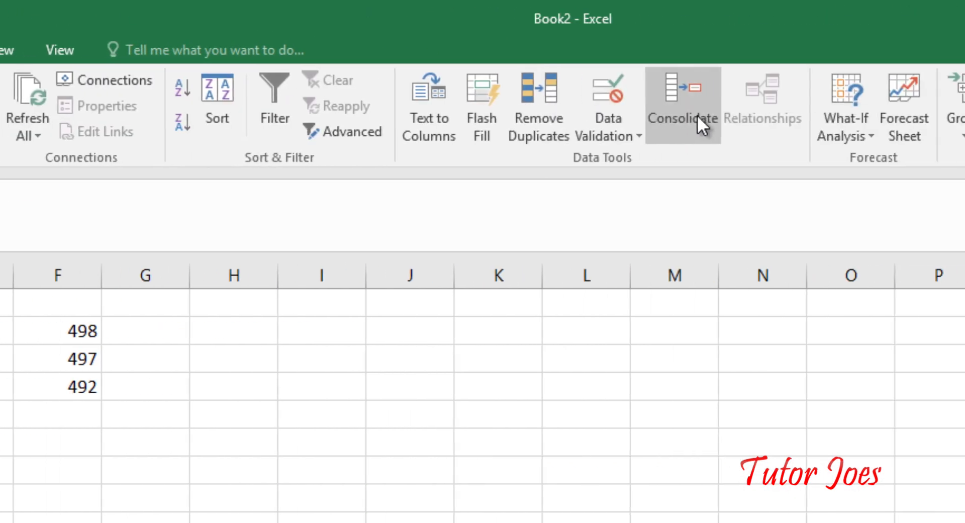
left_click(336, 88)
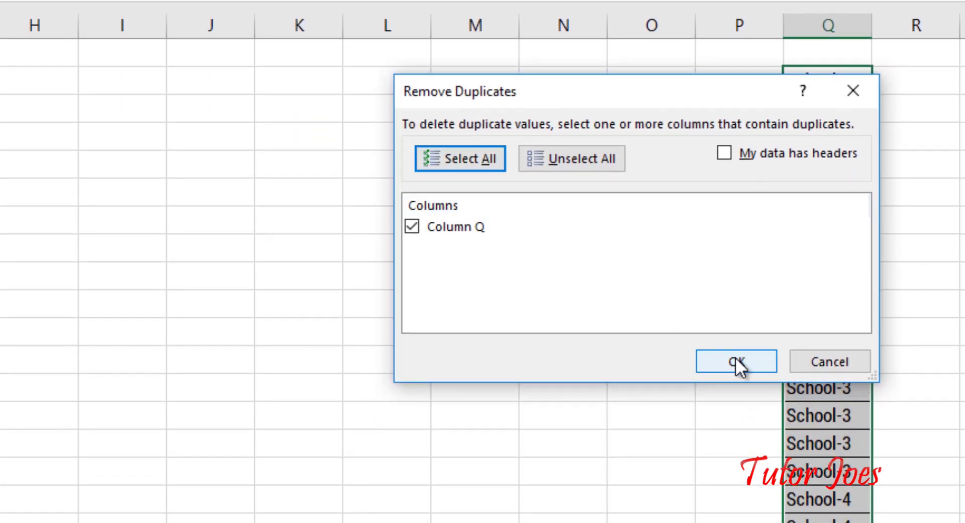
left_click(736, 358)
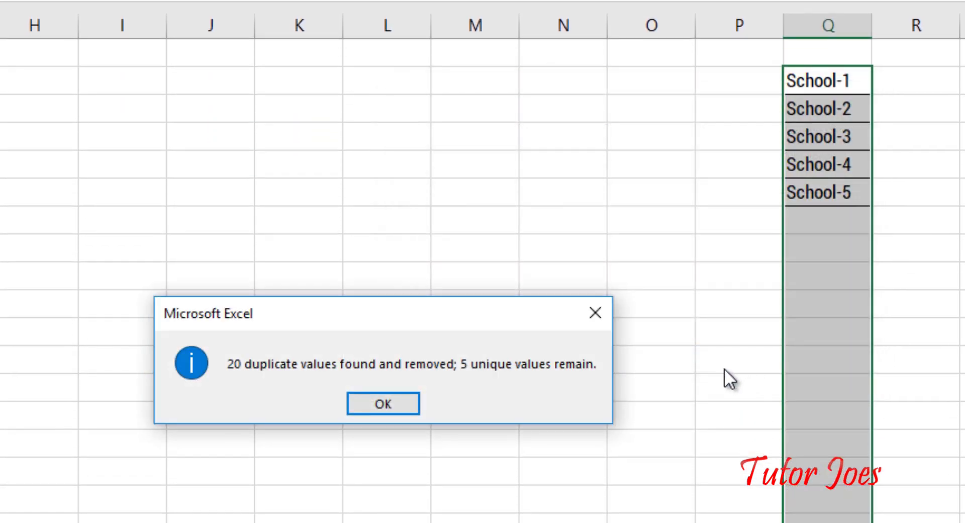
left_click(405, 397)
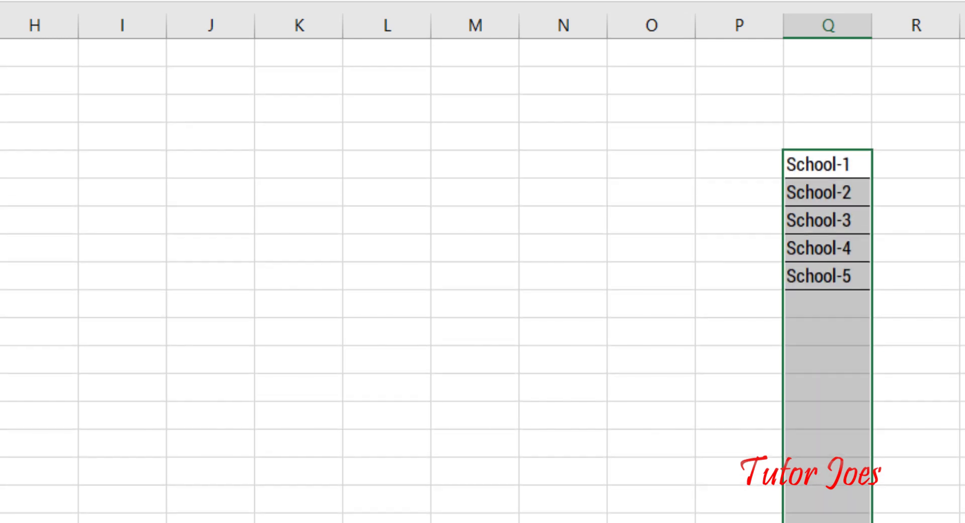
left_click(816, 176)
left_click_drag(841, 163, 823, 276)
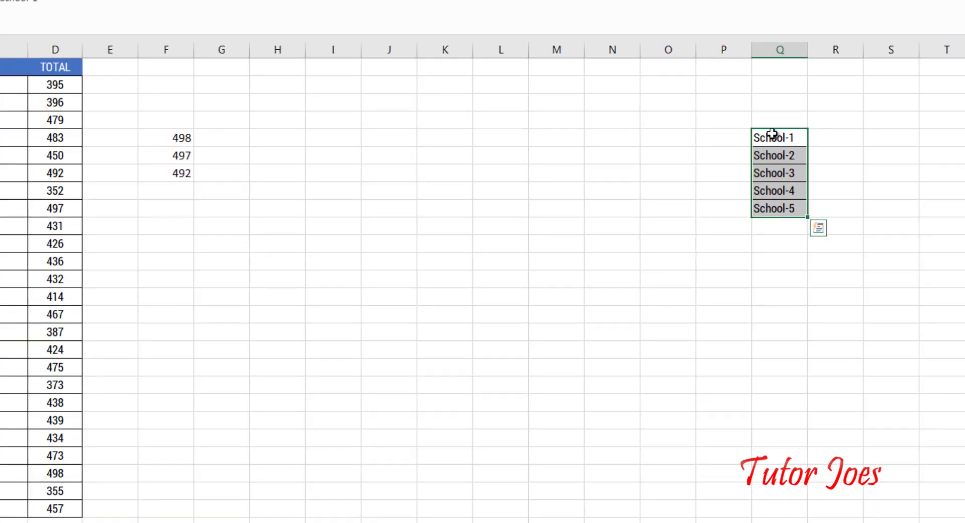
left_click_drag(783, 137, 775, 210)
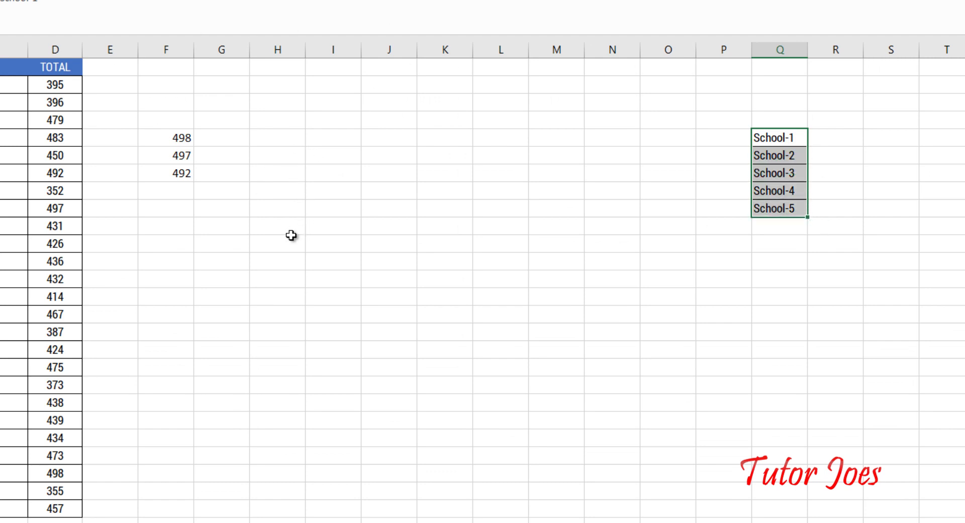
left_click(262, 226)
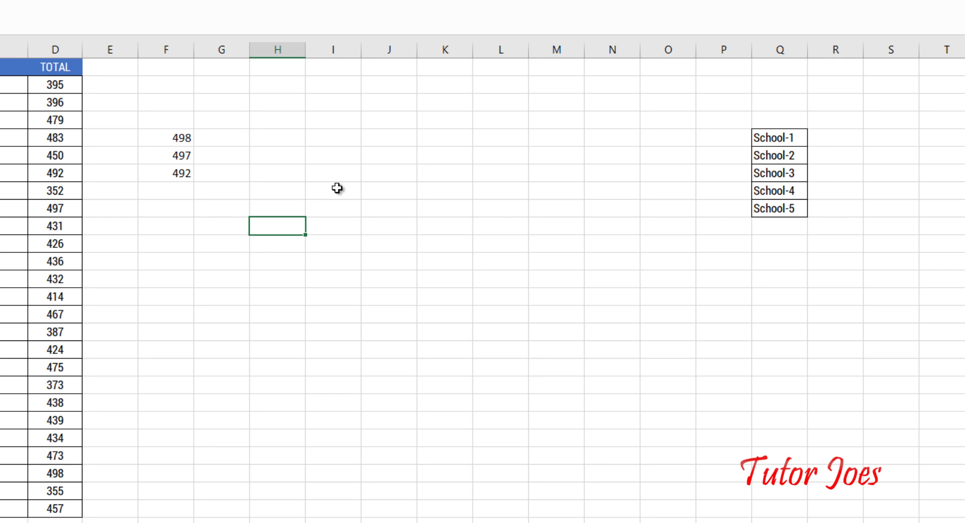
type("SCHOOL")
- Enter the headings SCHOOL, RANK and TOTAL in H10:J10
key("Return")
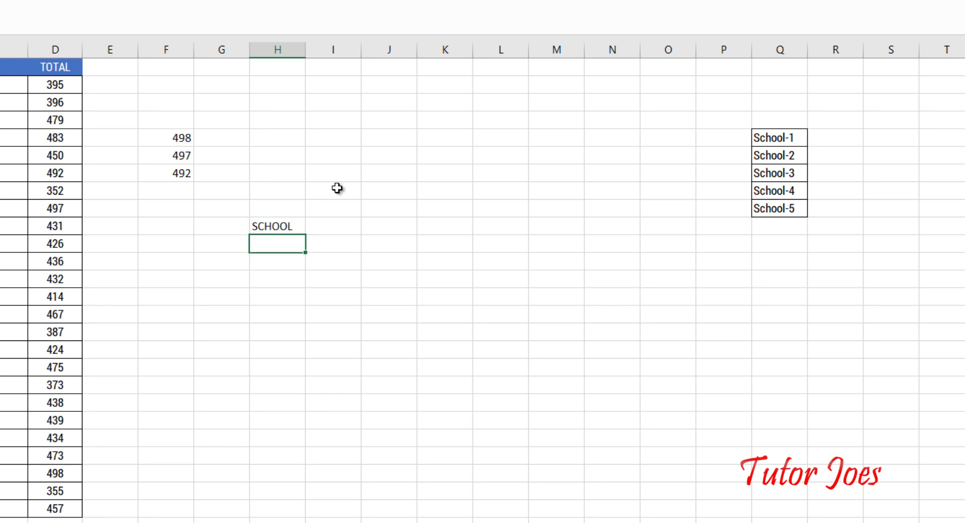
key("Up")
key("Right")
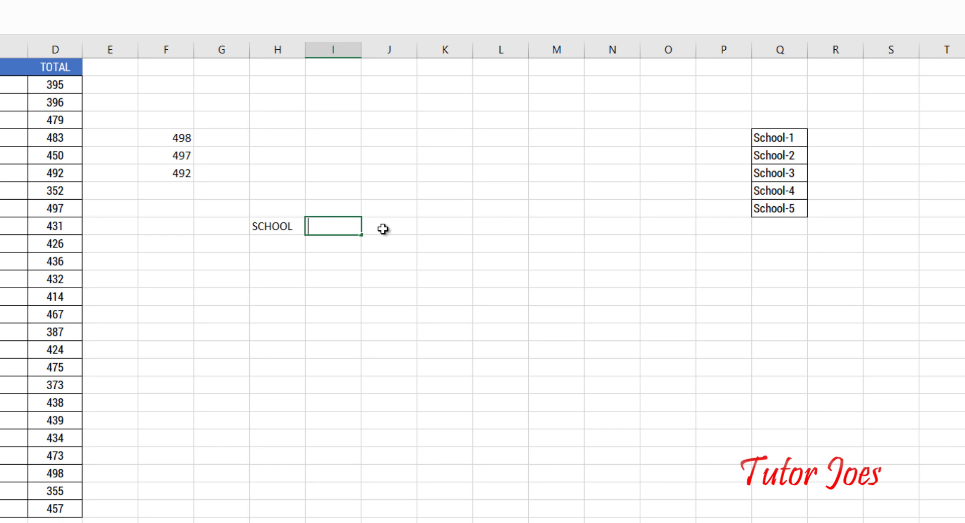
key("Right")
key("Right")
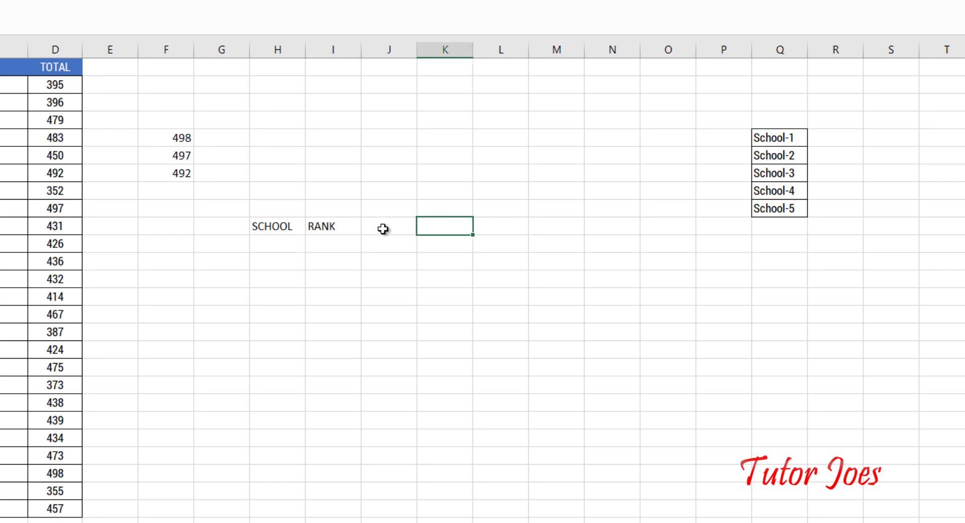
key("Left")
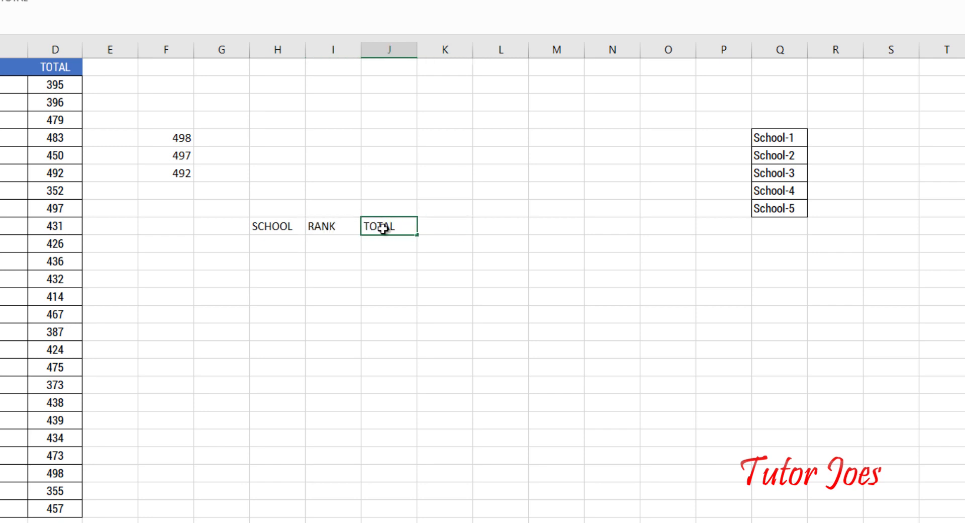
key("Return")
key("Left")
key("Left")
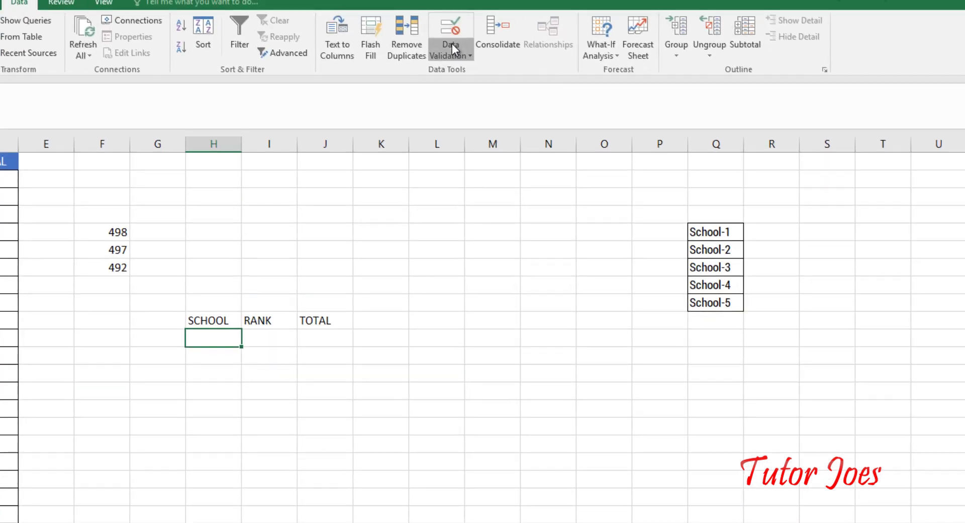
- Make H11 a dropdown list of the five school names sourced from $Q$5:$Q$9
left_click(452, 45)
left_click(473, 71)
left_click(541, 232)
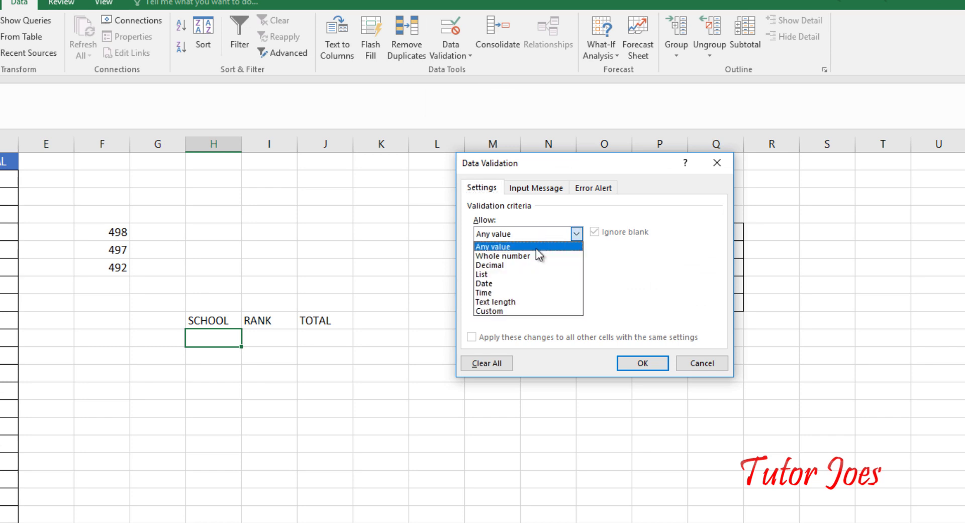
left_click(490, 274)
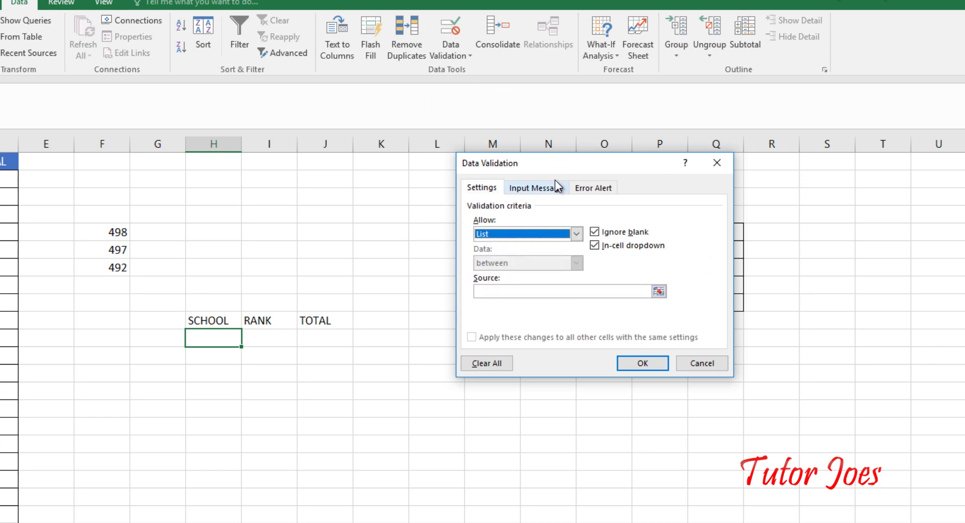
mouse_move(563, 165)
left_mouse_down()
mouse_move(407, 172)
mouse_move(414, 150)
left_mouse_up()
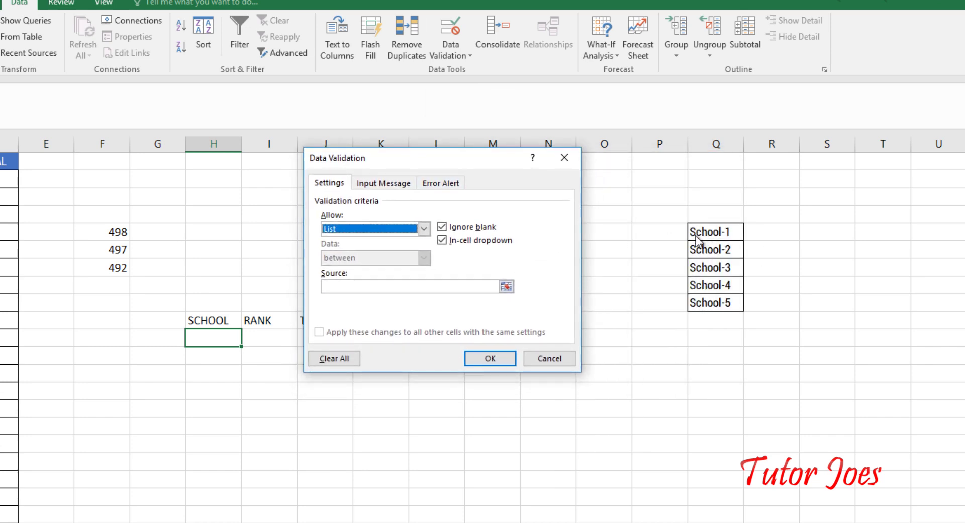
left_click(506, 286)
left_click_drag(698, 236, 730, 303)
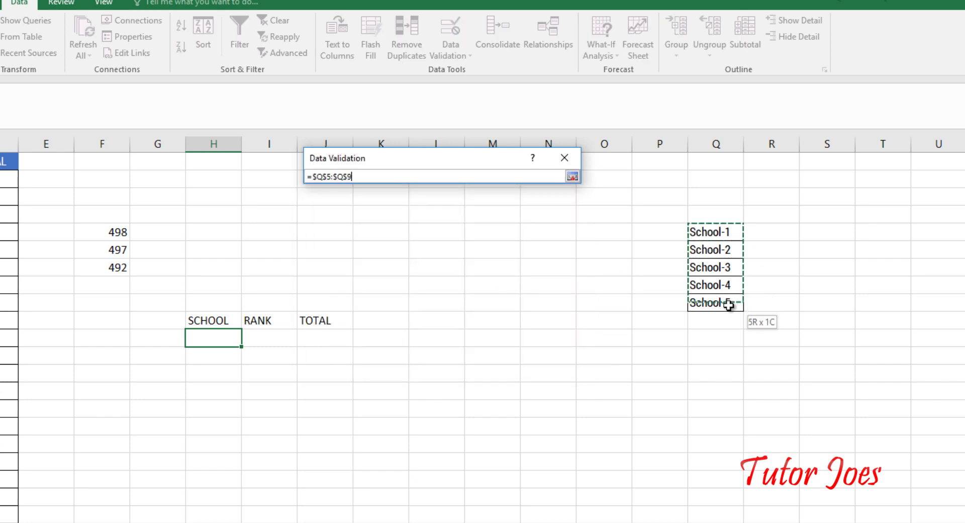
left_click(573, 176)
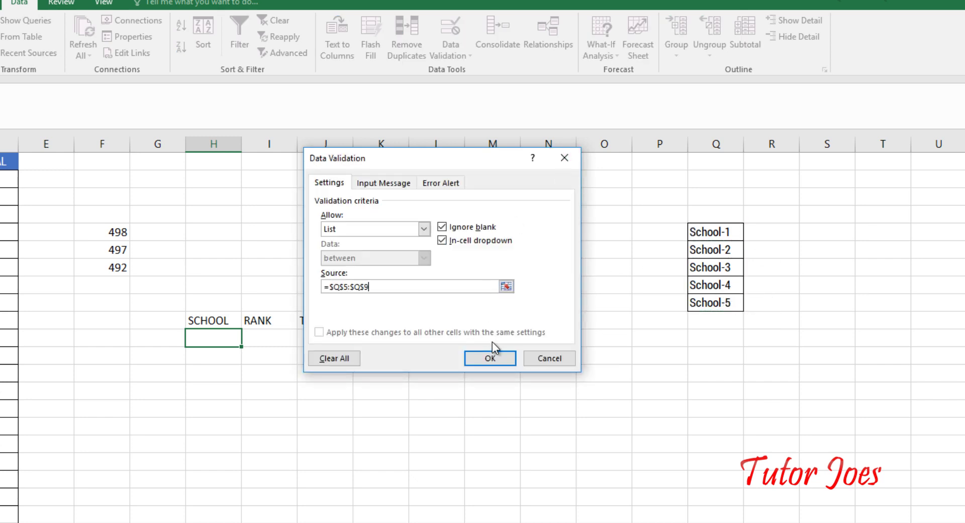
left_click(491, 358)
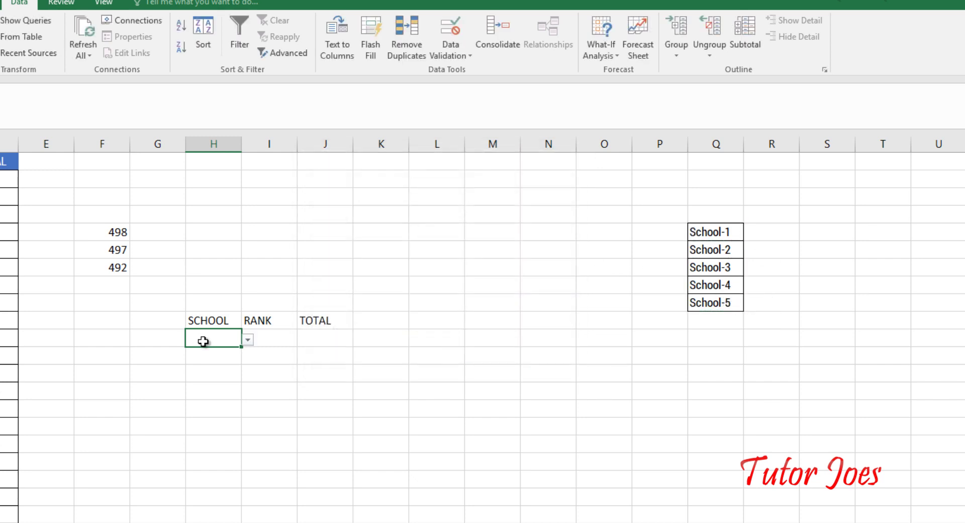
left_click(248, 340)
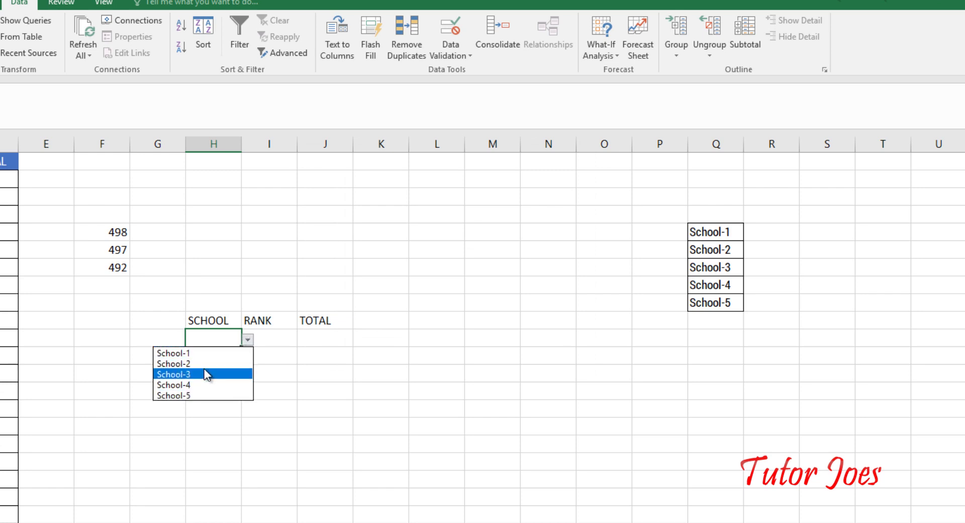
left_click(265, 333)
left_click(271, 335)
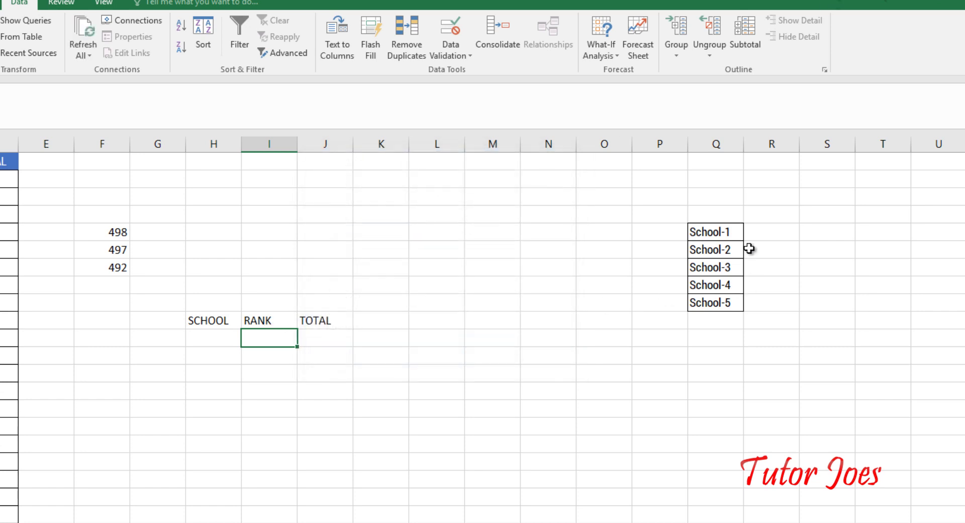
- Enter ranks 1, 2 and 3 in R5:R7 beside the first three schools
type("1")
key("Return")
type("2")
key("Return")
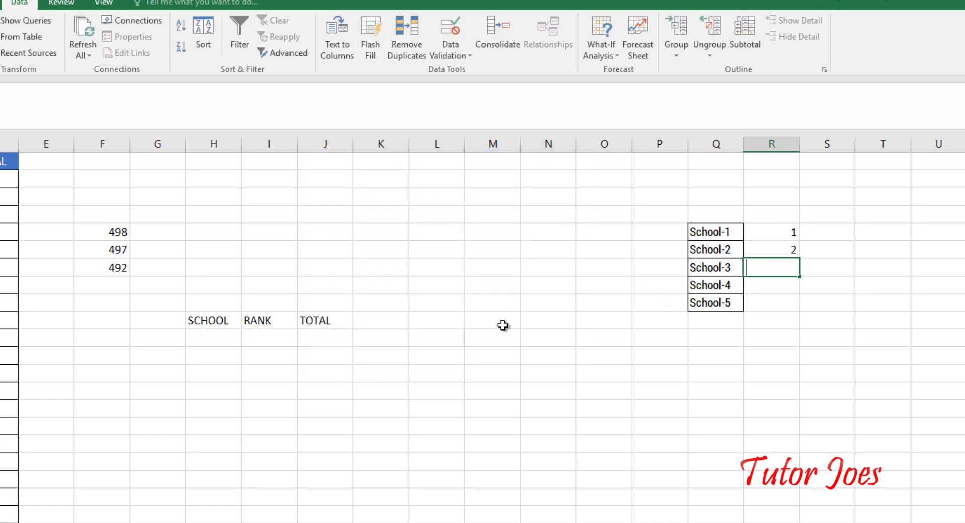
type("3")
key("Return")
- Make I11 a dropdown list of ranks sourced from $R$5:$R$7
left_click(373, 322)
left_click(269, 337)
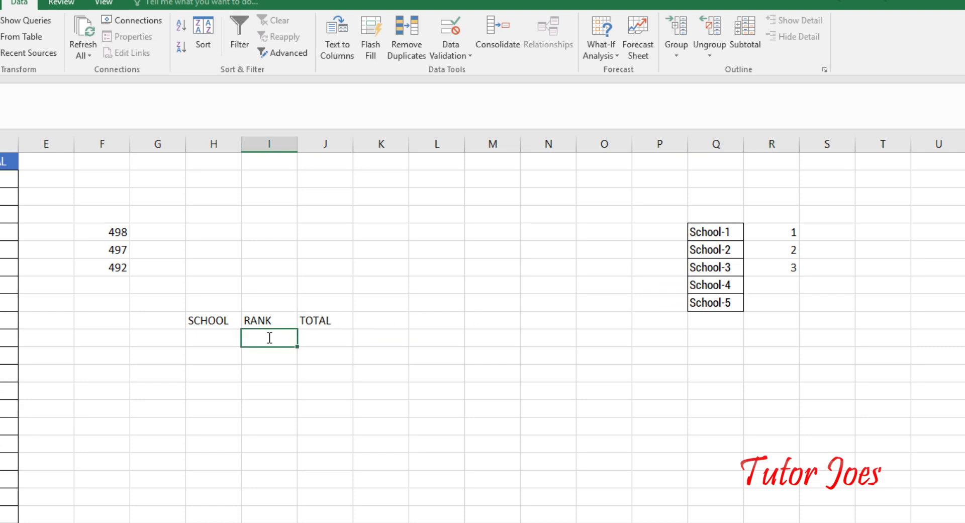
type("=")
key("Escape")
left_click(448, 53)
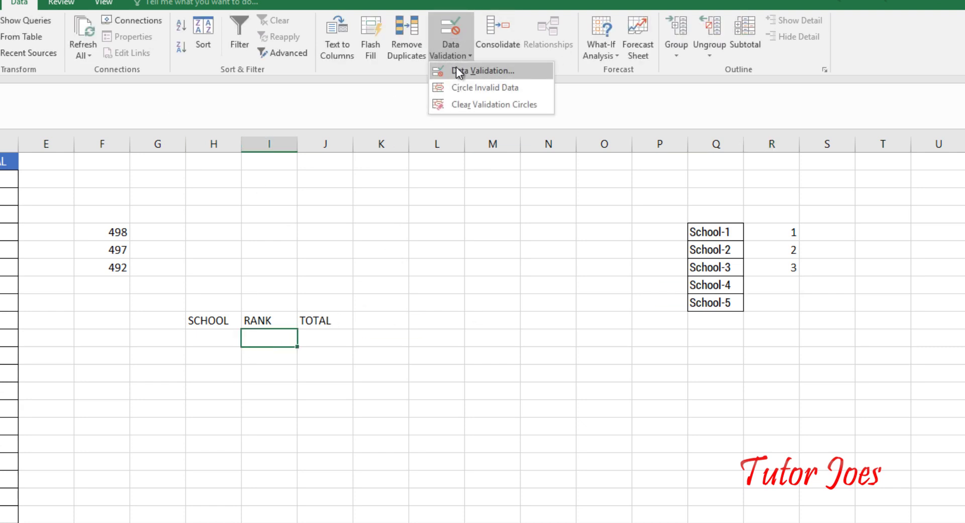
left_click(483, 72)
left_click(410, 230)
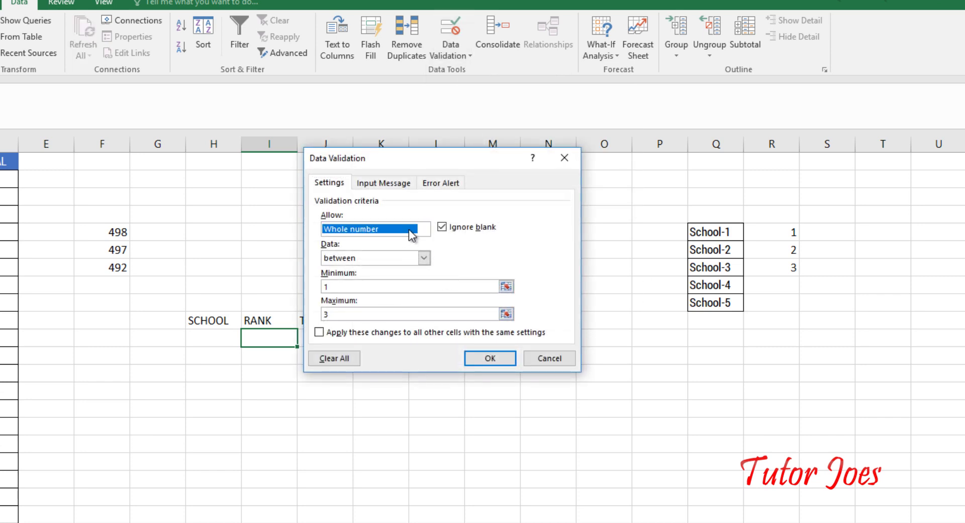
left_click(369, 274)
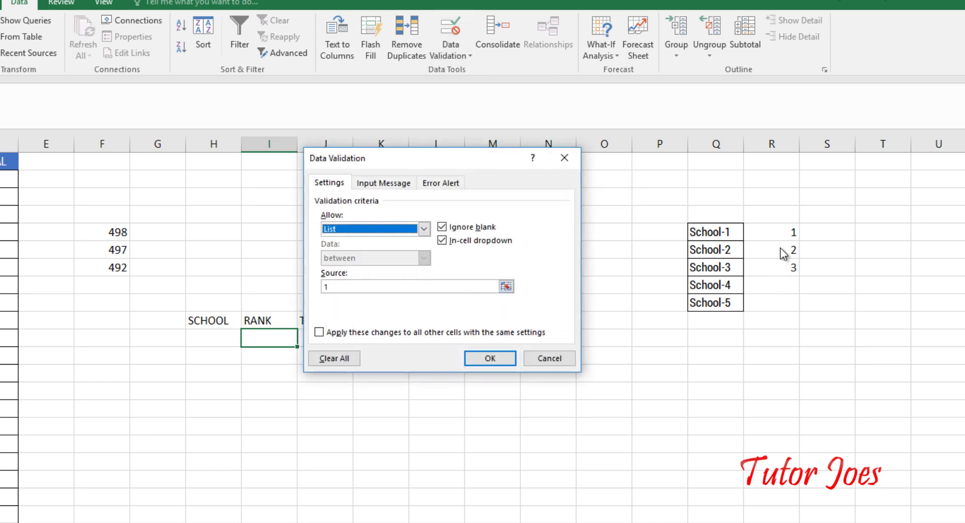
left_click(506, 286)
left_click(788, 229)
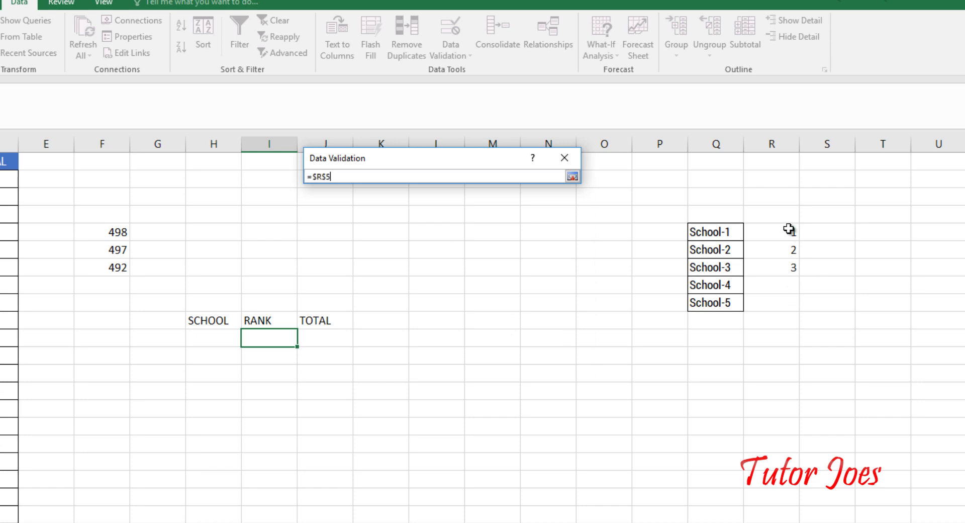
left_click_drag(789, 230, 792, 268)
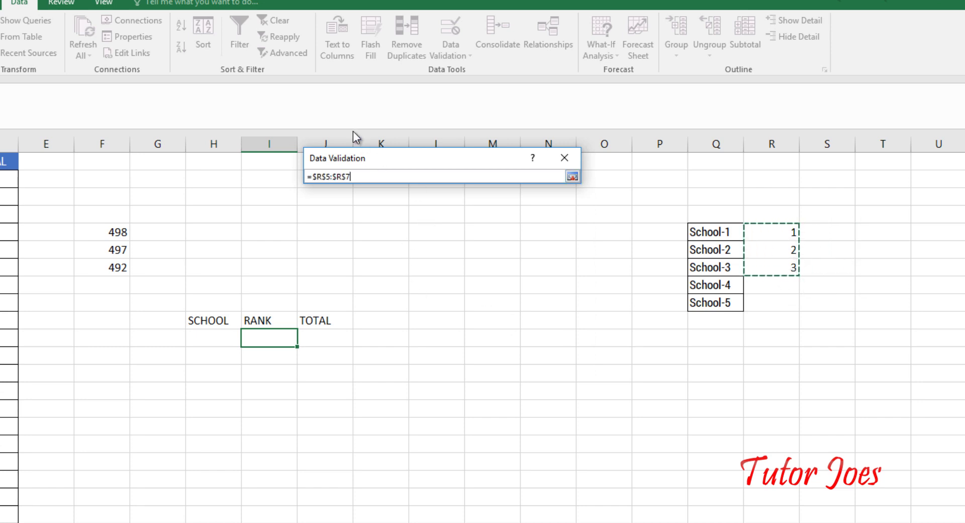
key("Return")
left_click(481, 359)
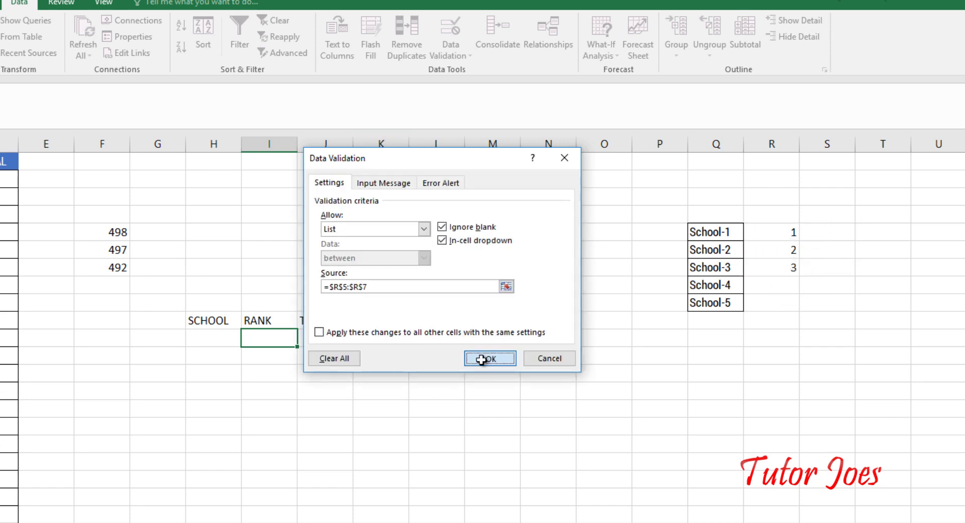
- Check the rank dropdown in I11 and the school dropdown in H11
left_click(303, 340)
key("Escape")
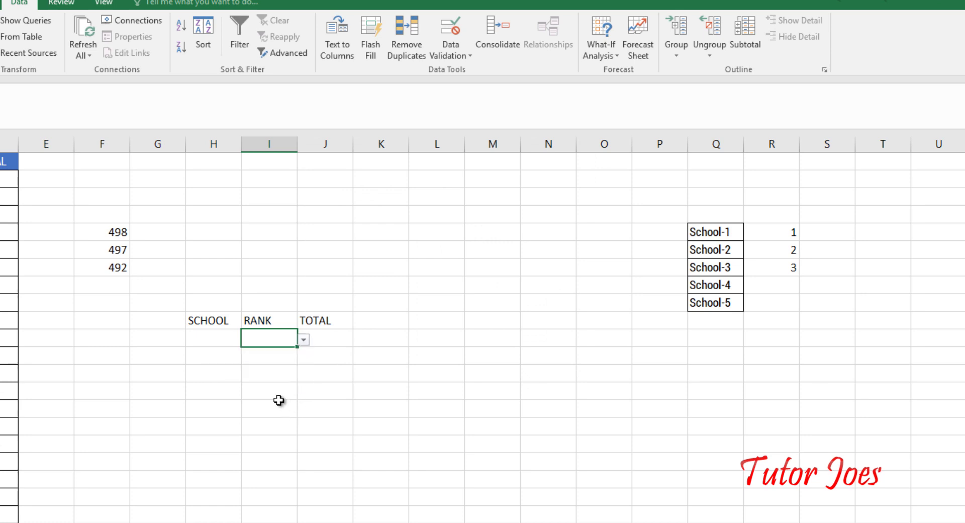
left_click(215, 338)
left_click(248, 340)
- Extend the SCHOOL and RANK dropdowns down the table rows
key("Escape")
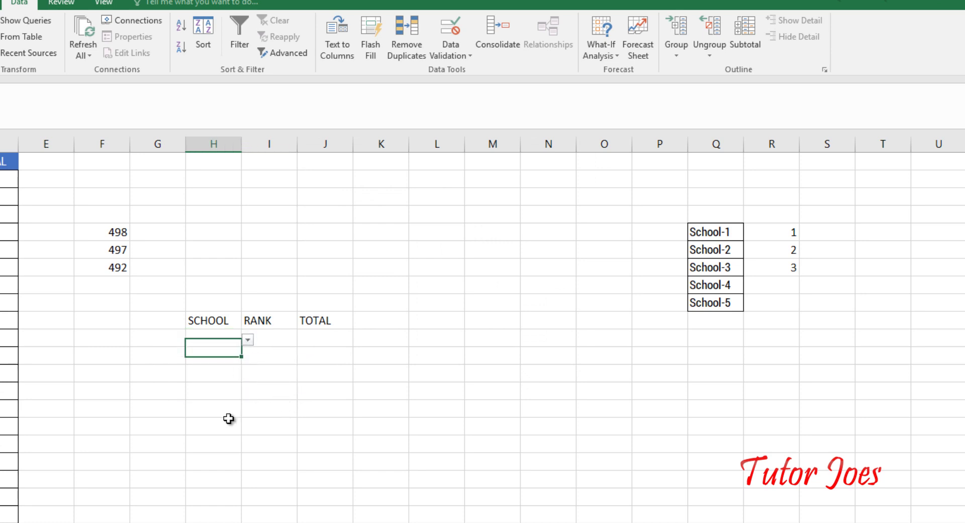
left_click(229, 339)
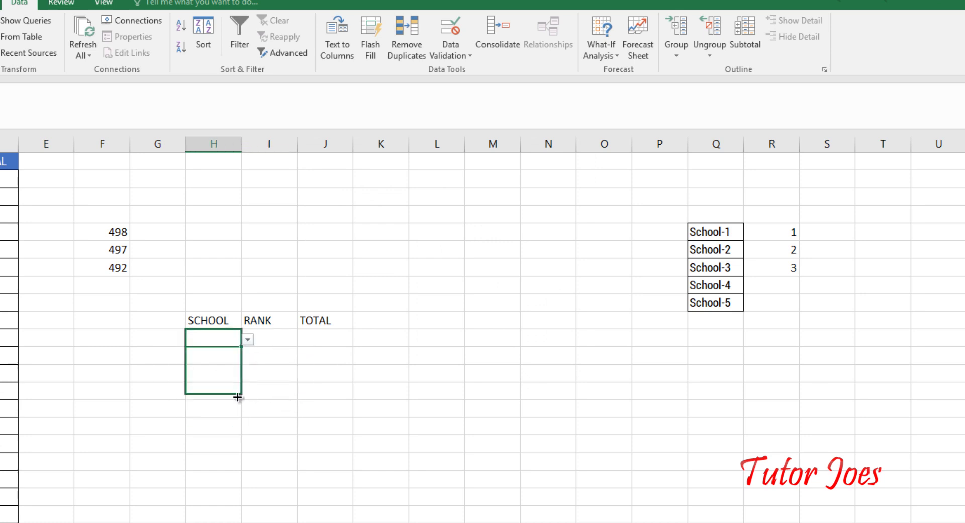
left_click_drag(243, 350, 242, 417)
left_click(281, 343)
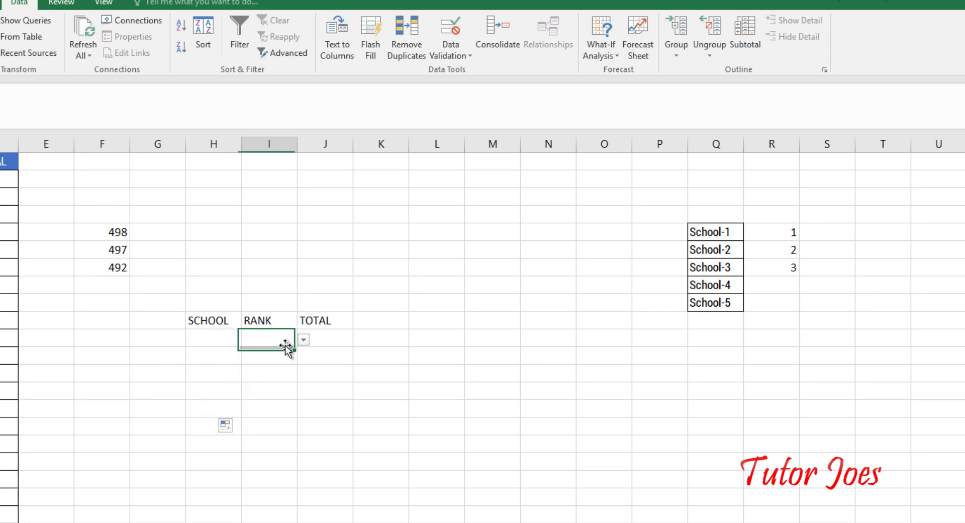
mouse_move(296, 363)
left_mouse_down()
mouse_move(288, 419)
mouse_move(280, 414)
left_mouse_up()
left_click_drag(206, 339, 269, 518)
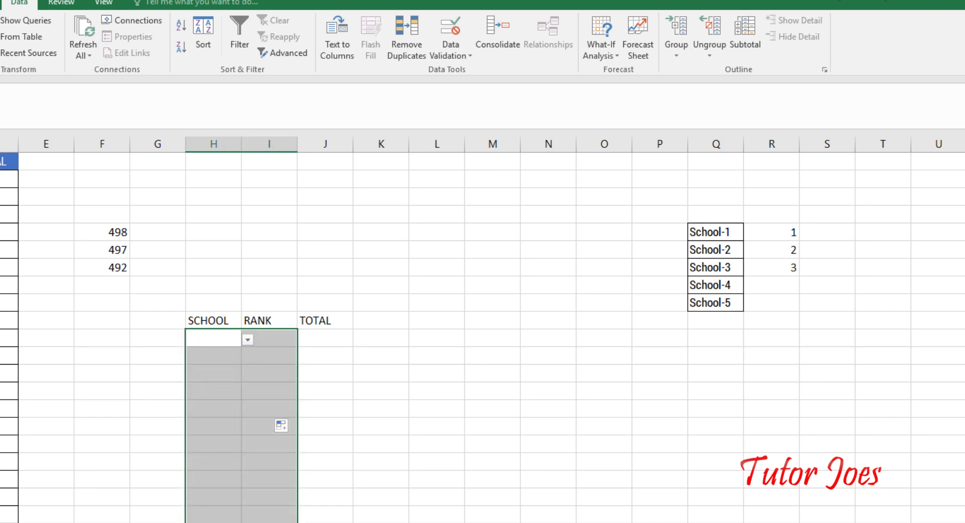
- Fill School-1 into the first three SCHOOL rows from the dropdown
double_click(211, 339)
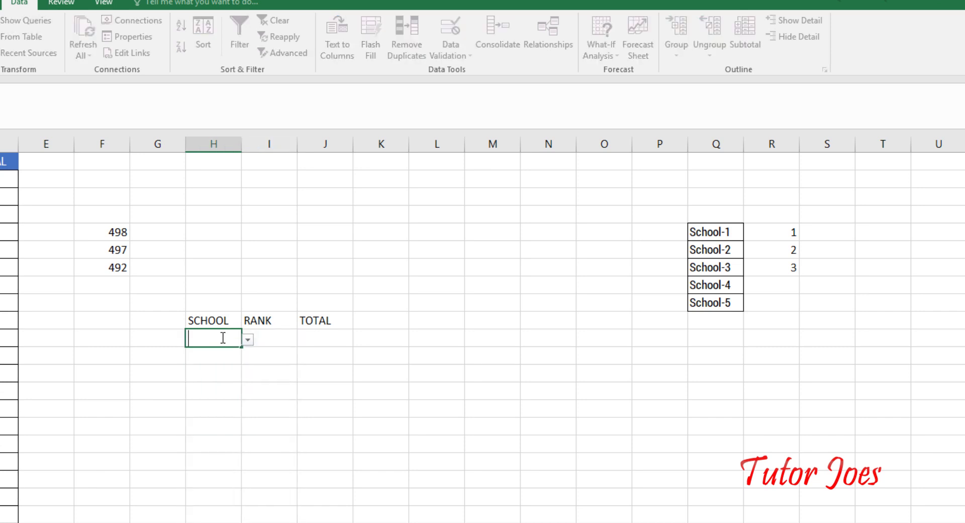
left_click(248, 340)
left_click(219, 352)
left_click(225, 357)
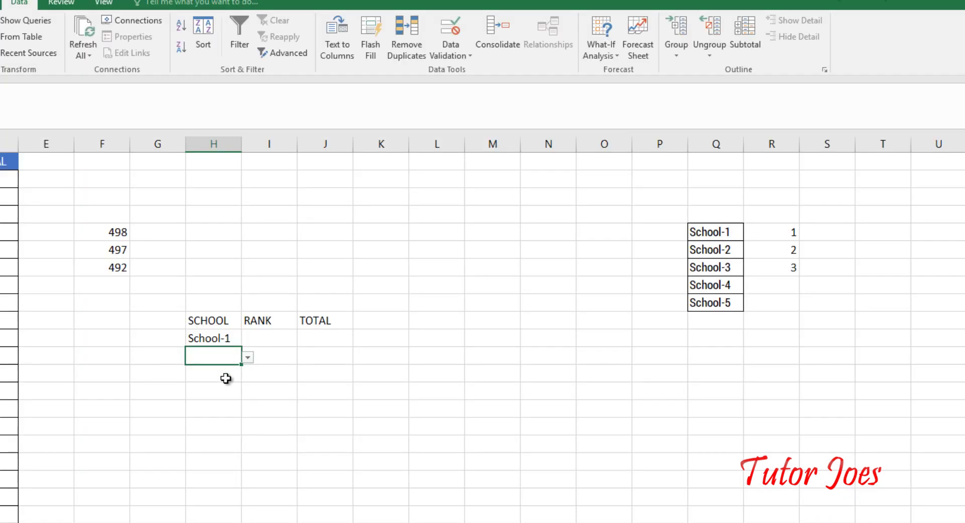
left_click(247, 357)
left_click(221, 371)
left_click(224, 373)
left_click(248, 375)
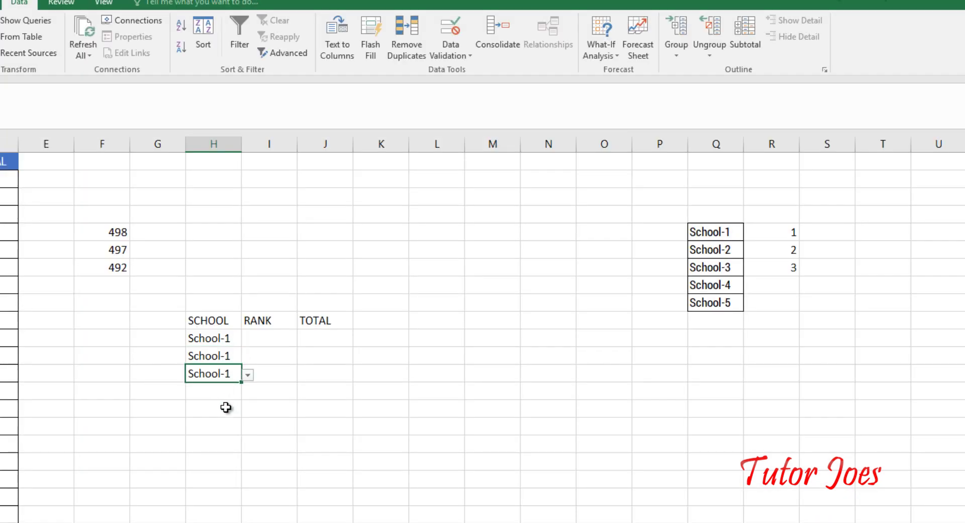
left_click(236, 391)
- Fill School-2 into the next three SCHOOL rows
left_click(248, 392)
left_click(224, 417)
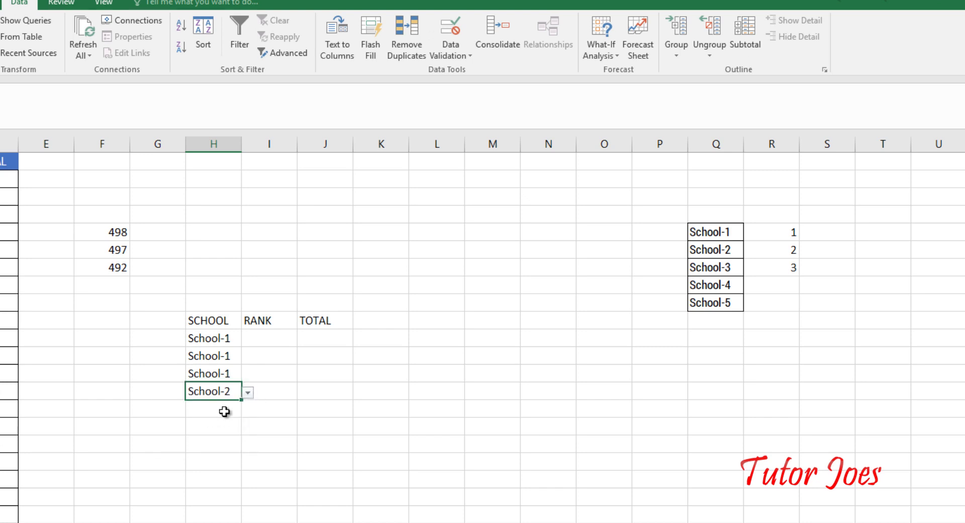
left_click(221, 408)
left_click(248, 410)
left_click(228, 433)
left_click(248, 427)
left_click(234, 452)
left_click(233, 451)
left_click(254, 446)
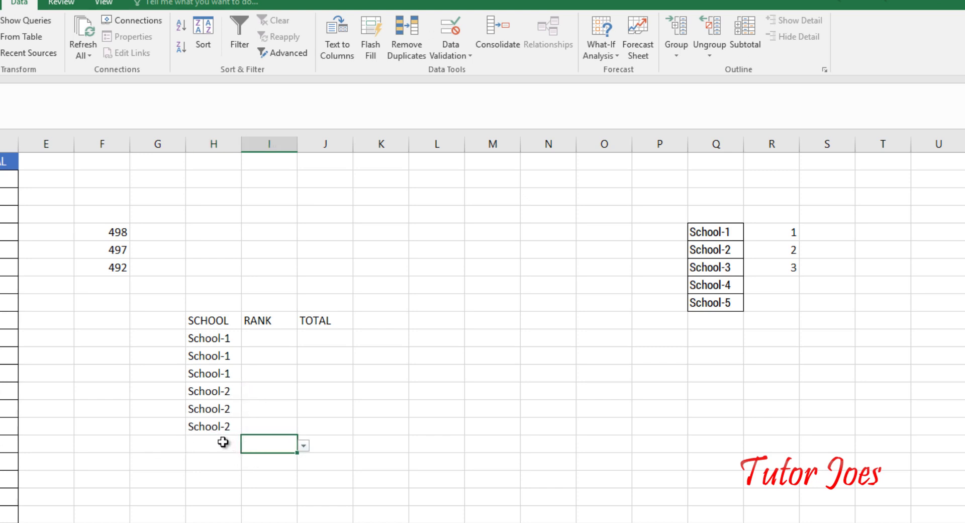
left_click(222, 444)
- Put School-3 into the following three SCHOOL rows
left_click(250, 447)
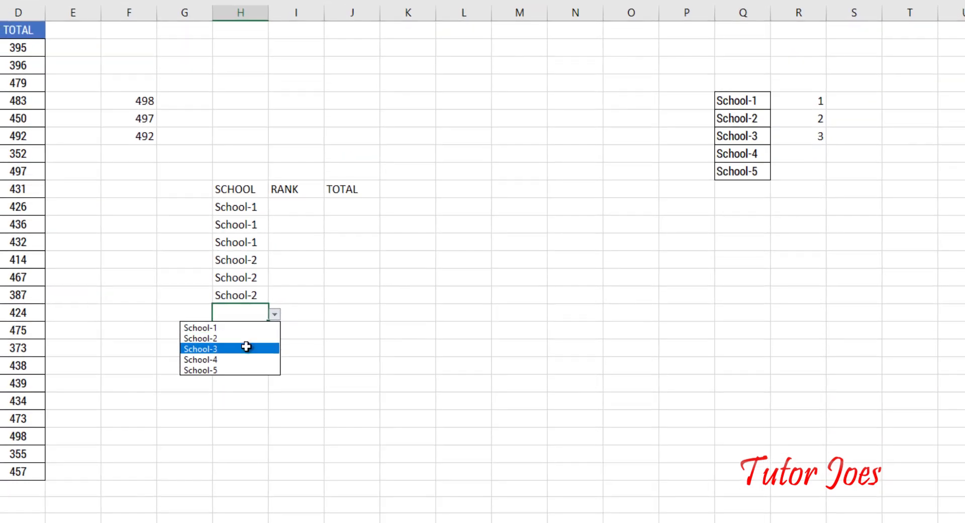
left_click(225, 462)
left_click(228, 451)
left_click(248, 371)
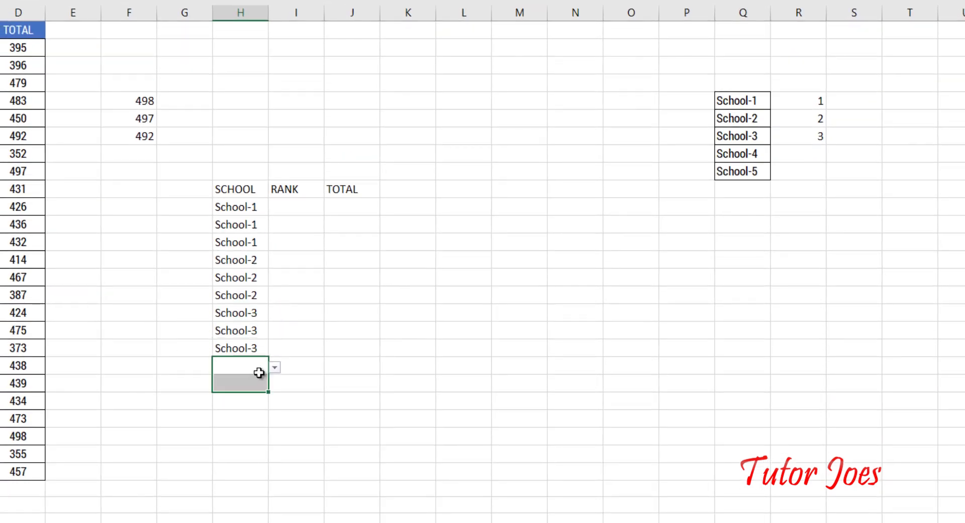
- Fill School-4 into the next three SCHOOL rows
left_click_drag(265, 367, 264, 377)
left_click(263, 368)
left_click(274, 370)
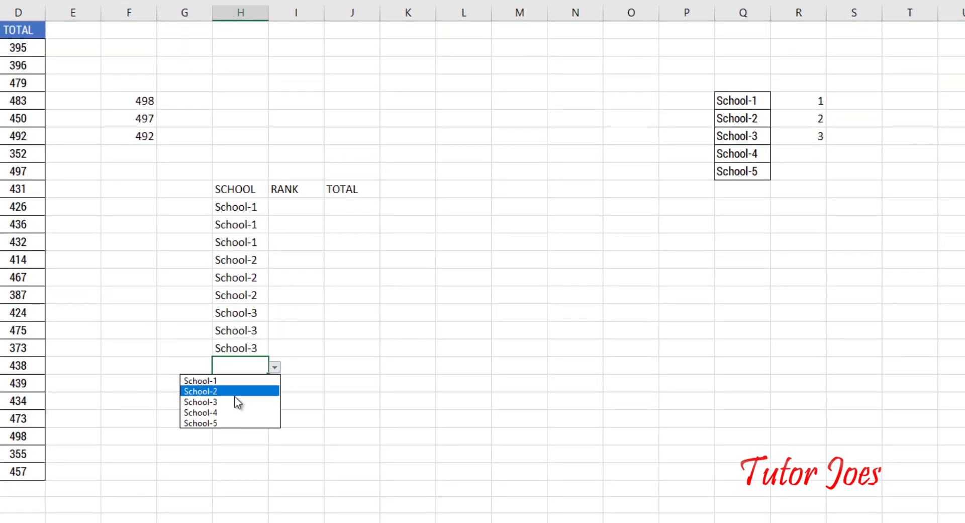
left_click(222, 411)
left_click(237, 384)
key("ctrl+d")
left_click(244, 402)
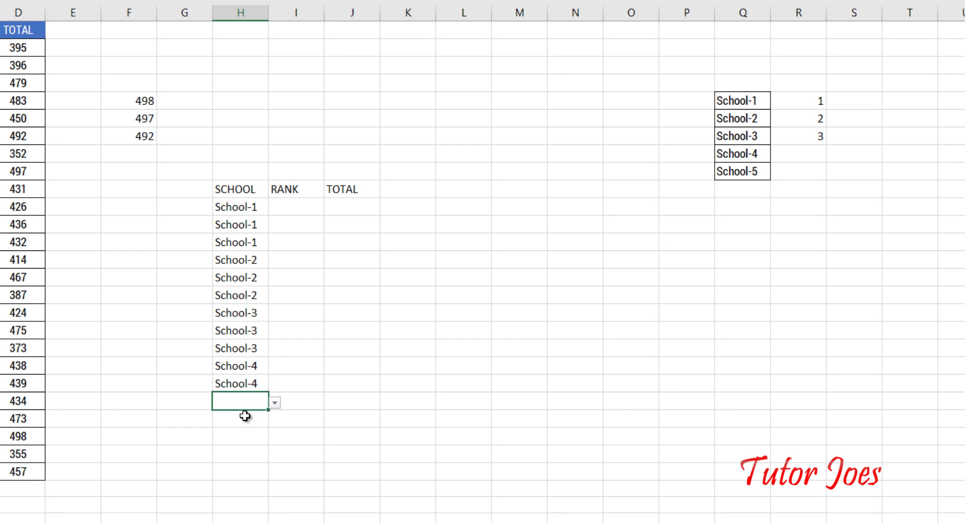
key("ctrl+d")
left_click(257, 419)
- Fill School-5 into the last three rows and choose rank 1 in I11
left_click(274, 420)
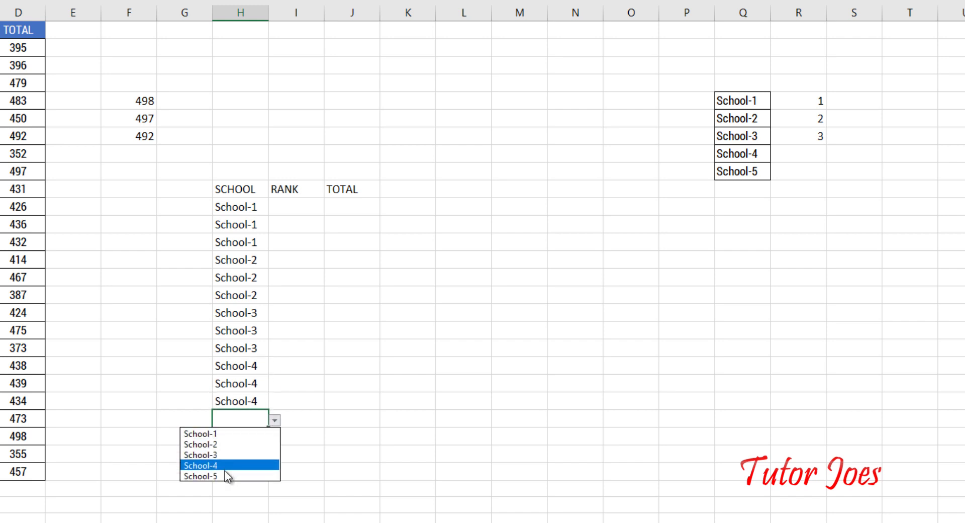
left_click(227, 476)
left_click(247, 442)
key("ctrl+d")
left_click(240, 454)
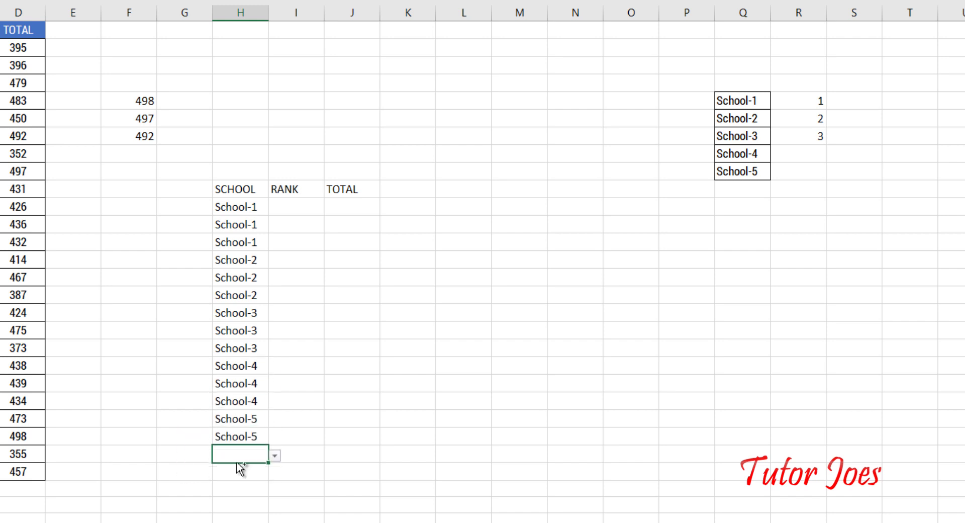
key("ctrl+d")
left_click(244, 470)
left_click(257, 420)
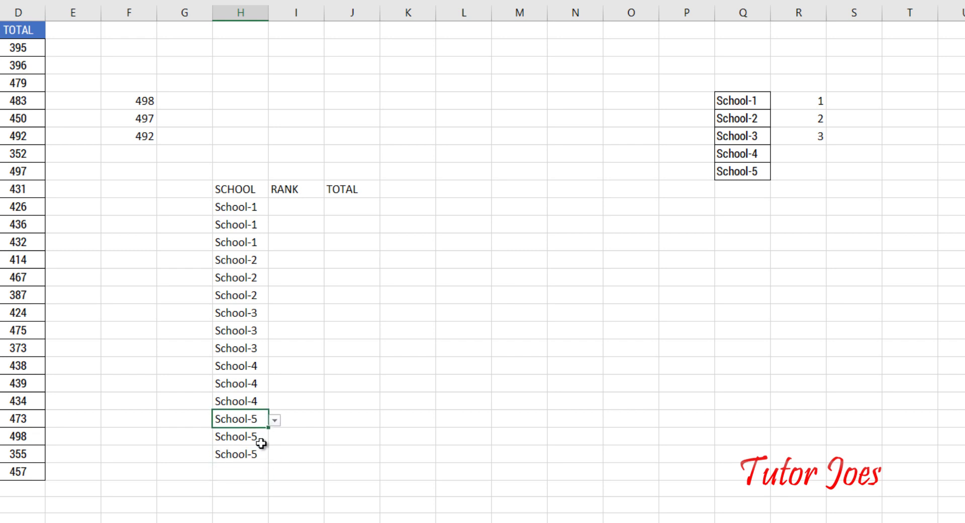
left_click(289, 201)
left_click(330, 207)
- Set School-1's ranks to 1, 2 and 3 from the RANK dropdowns
left_click(296, 215)
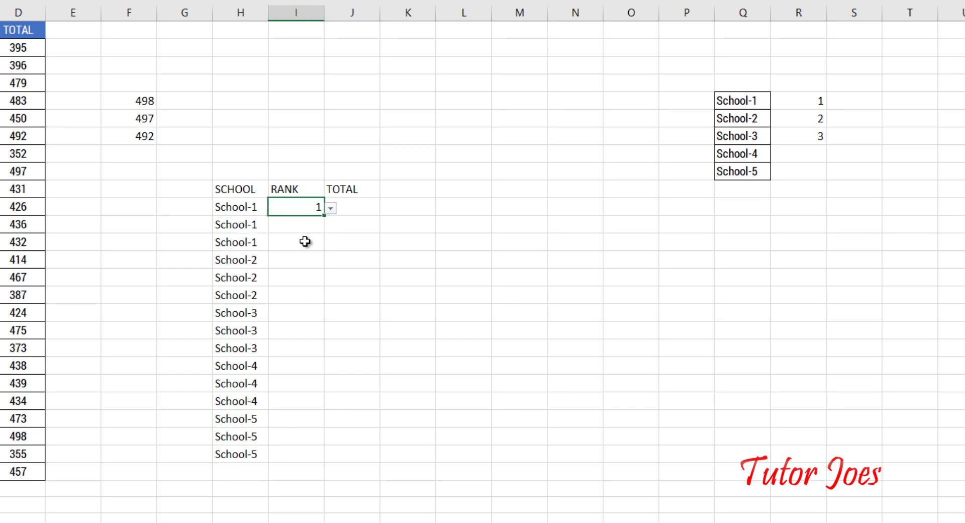
key("Return")
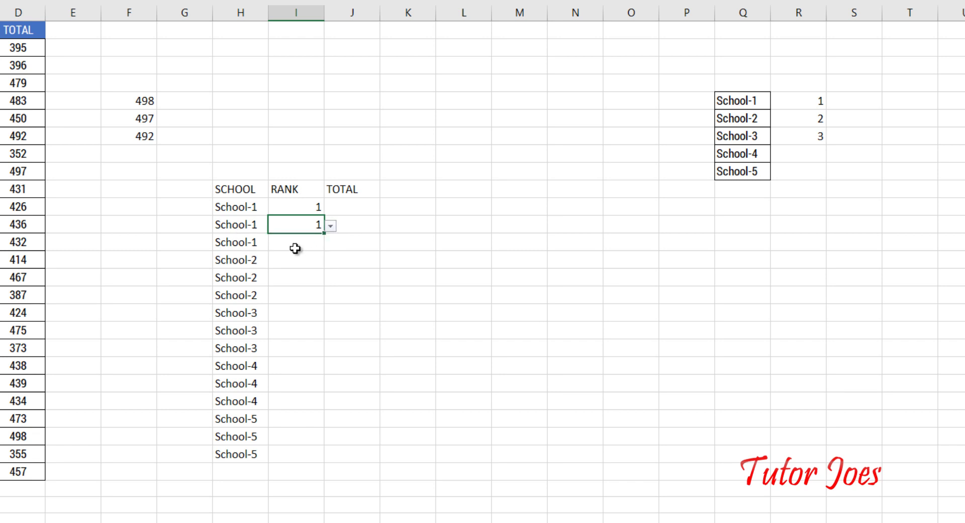
left_click(330, 226)
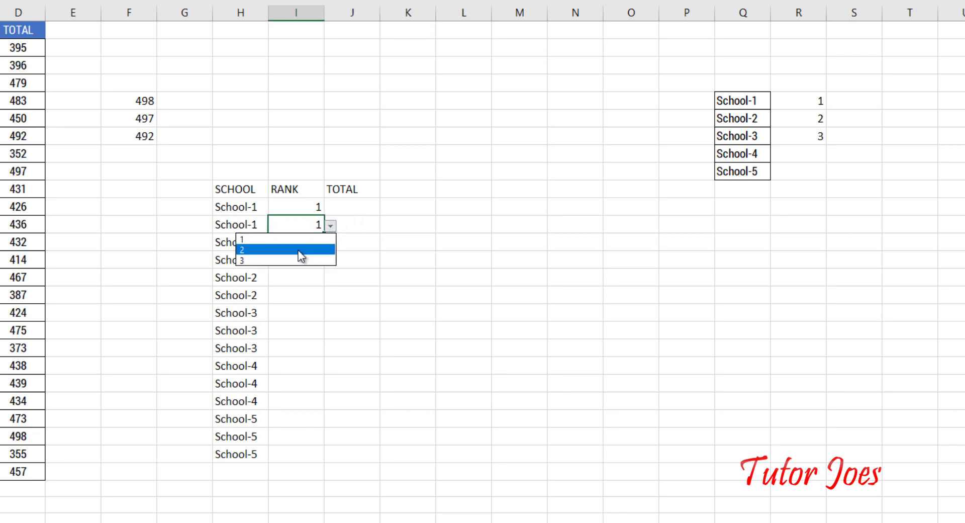
left_click(300, 250)
left_click(316, 241)
left_click(331, 244)
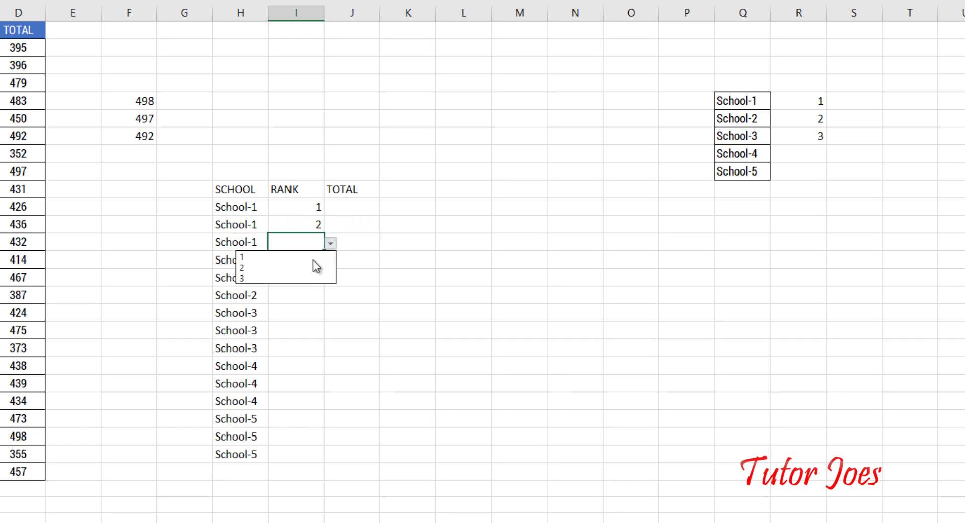
left_click(296, 278)
- Copy ranks 1, 2, 3 and paste them beside School-2, School-3 and School-4
left_click_drag(314, 206, 305, 246)
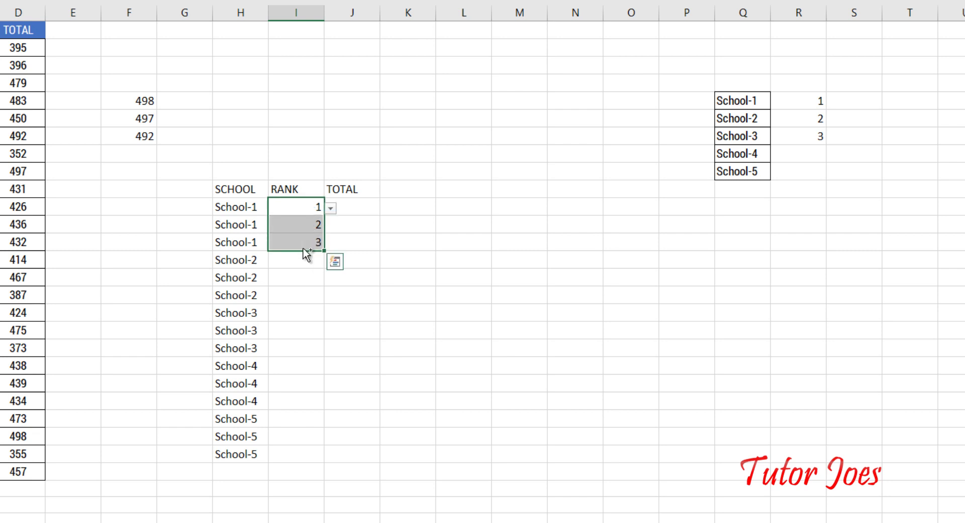
key("ctrl+c")
left_click(291, 259)
key("ctrl+v")
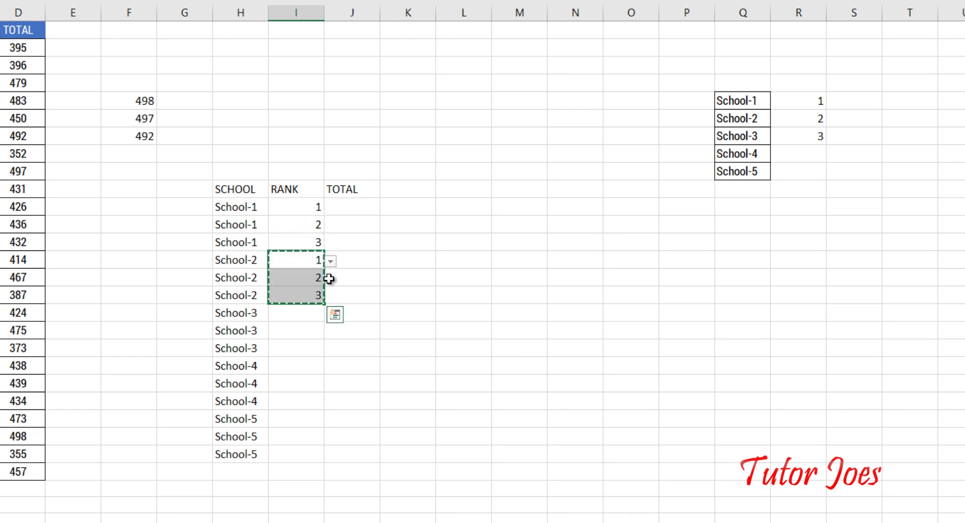
left_click(282, 326)
left_click(289, 315)
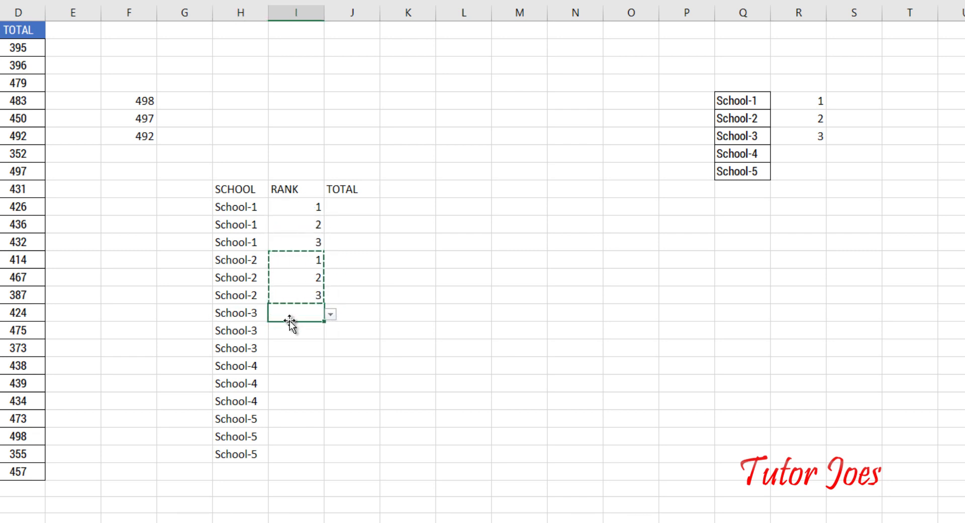
key("ctrl+v")
key("ctrl+c")
left_click(291, 380)
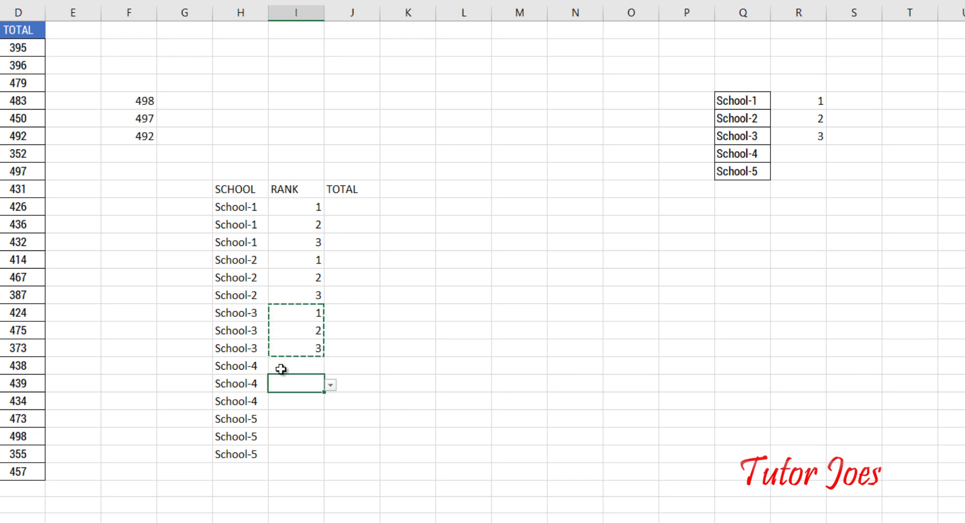
left_click(280, 369)
key("ctrl+v")
- Paste ranks 1, 2, 3 beside School-5's three rows
key("ctrl+q")
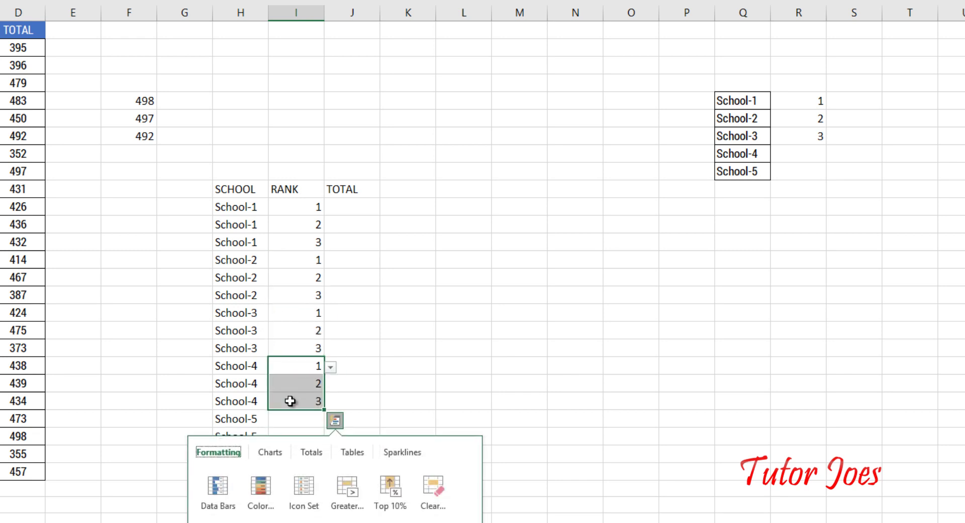
left_click(296, 422)
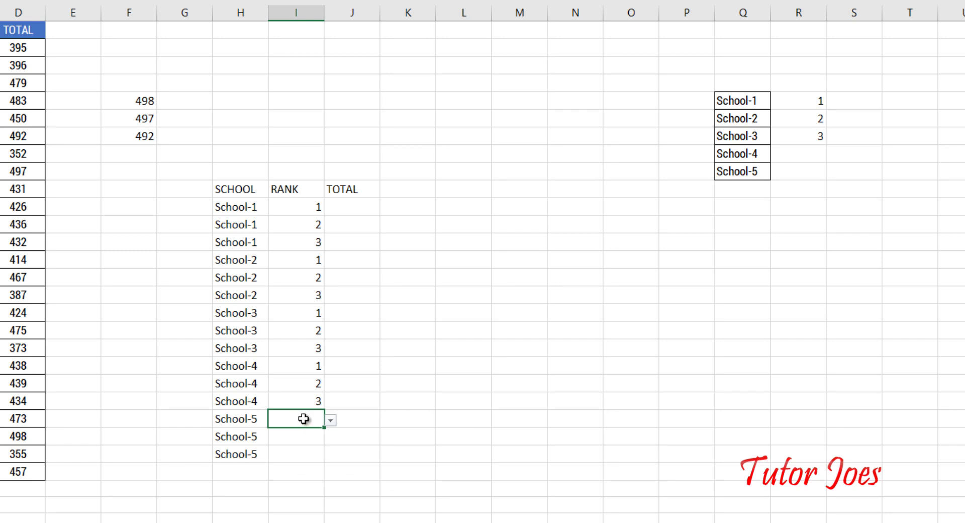
left_click_drag(297, 365, 306, 402)
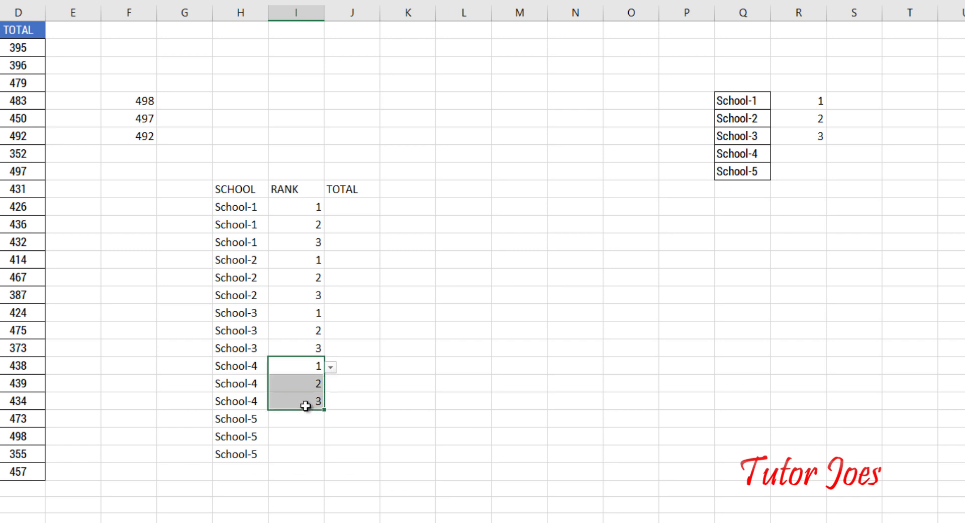
key("ctrl+c")
left_click(295, 422)
key("ctrl+v")
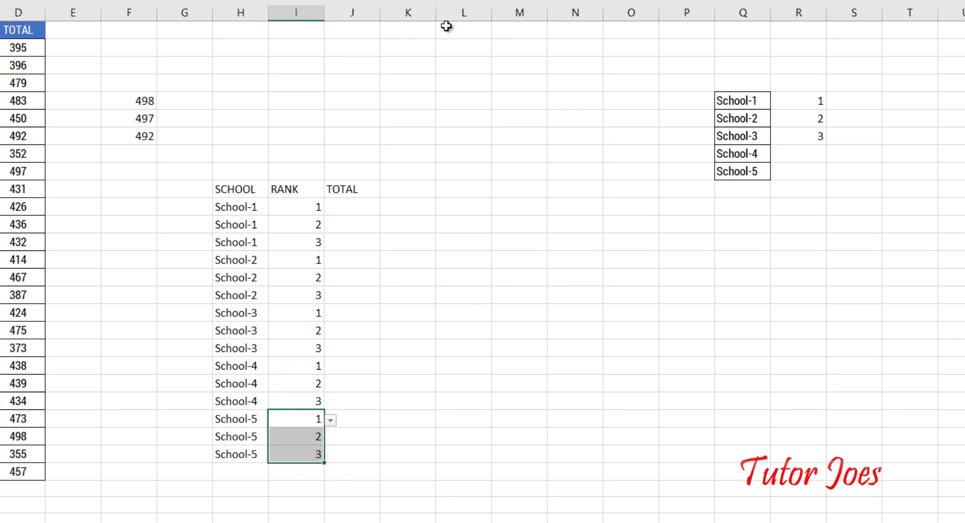
left_click(354, 206)
type("=l")
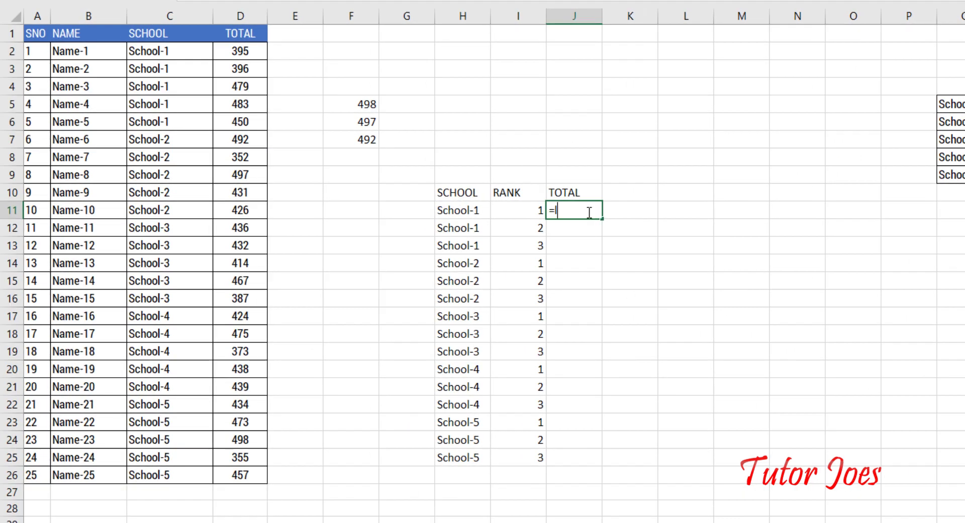
- Enter =LARGE(IF(C2:C26=H11,D2:D26),I11) in J11 as an array formula, returning 483
type("arge")
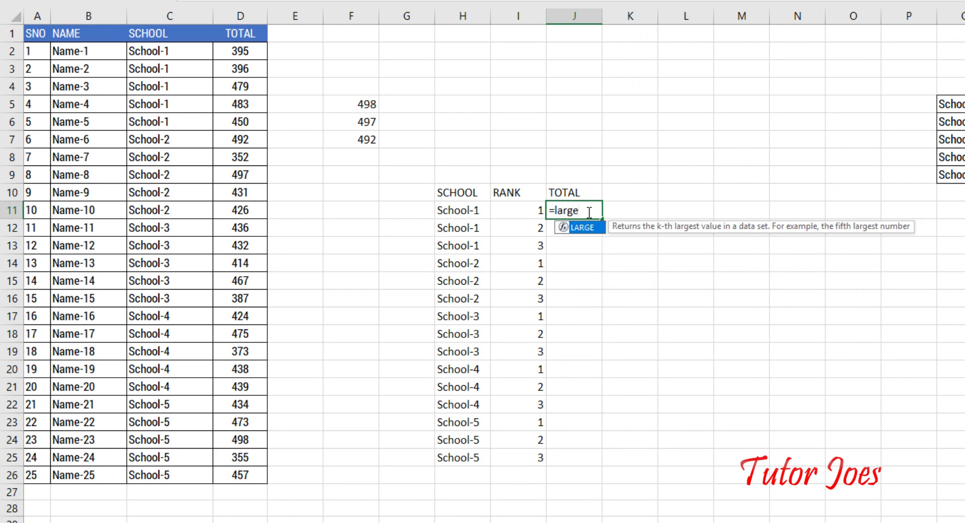
type("(")
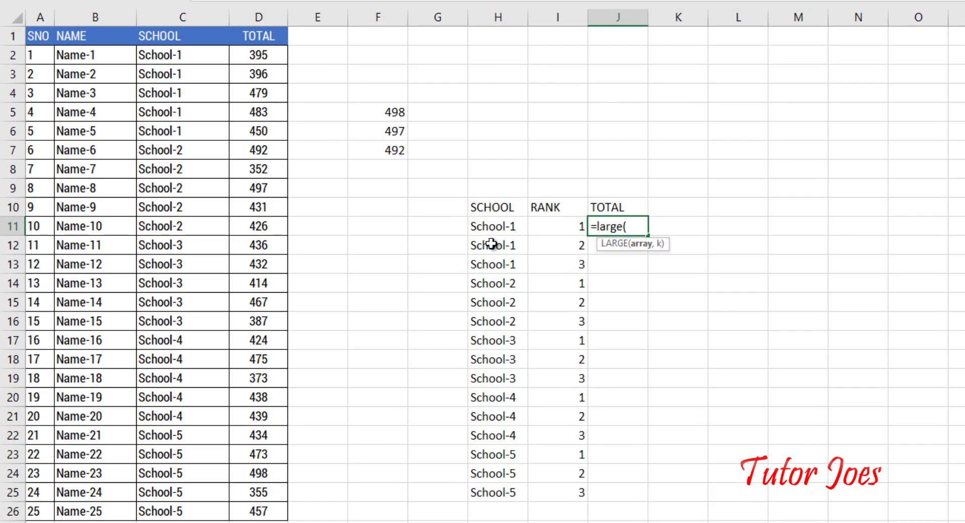
type("if")
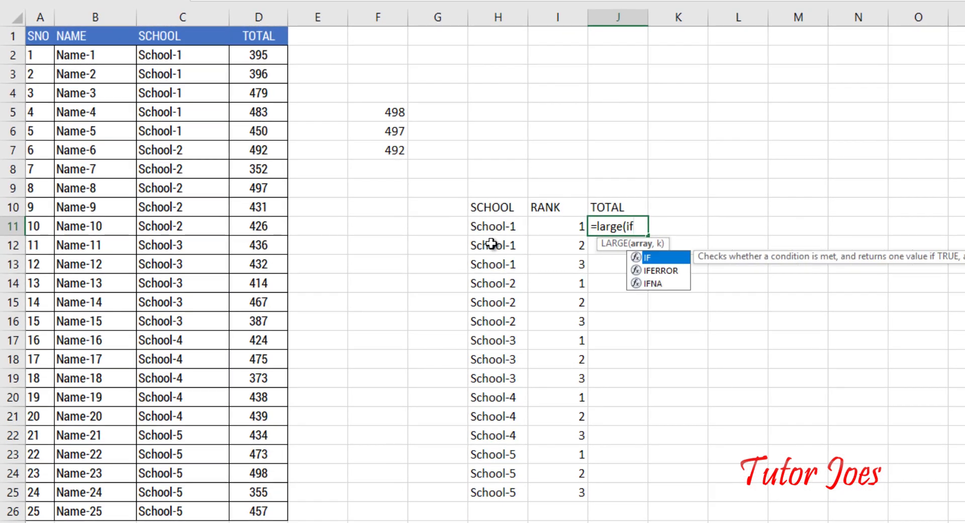
type("(")
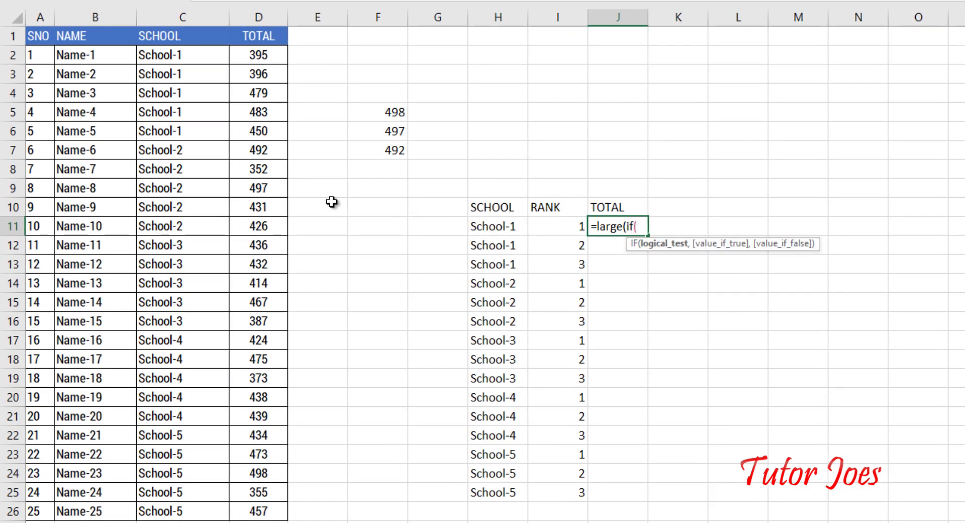
left_click_drag(168, 55, 179, 503)
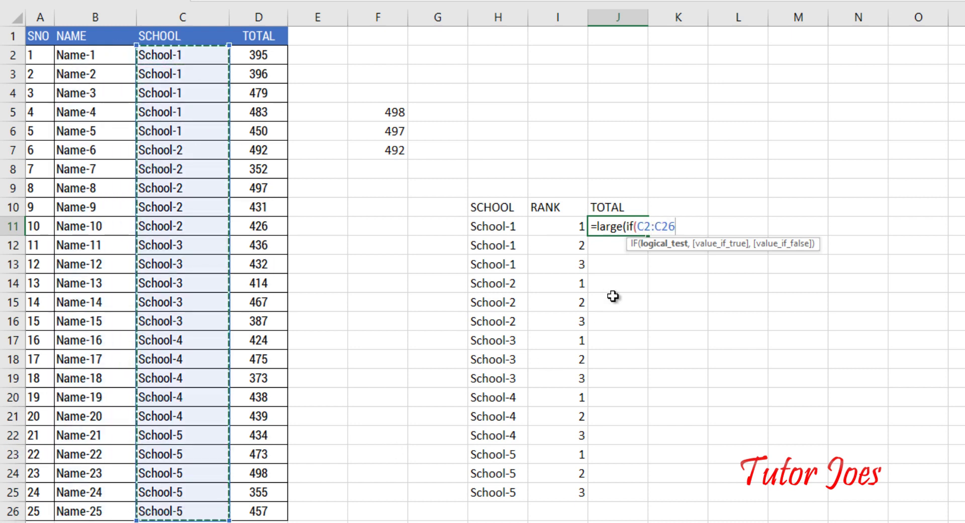
type("=")
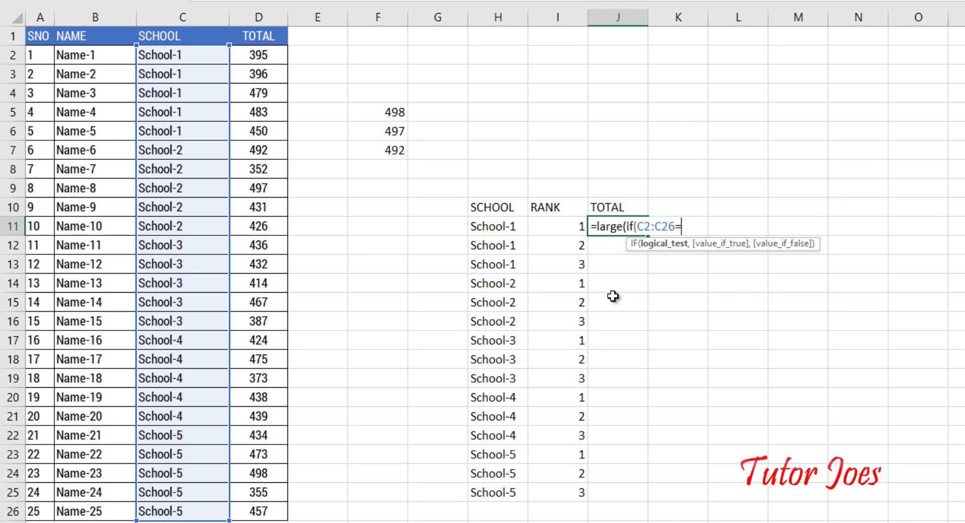
left_click(510, 222)
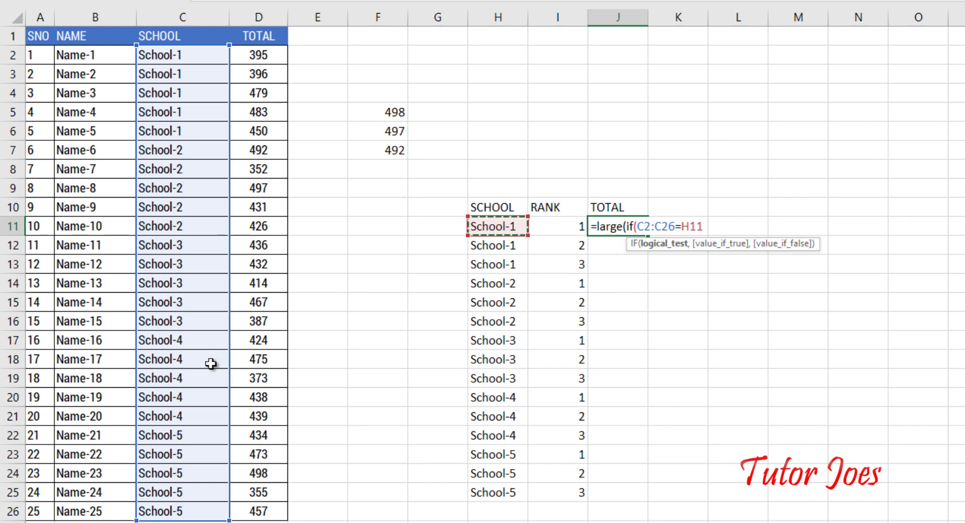
type(",")
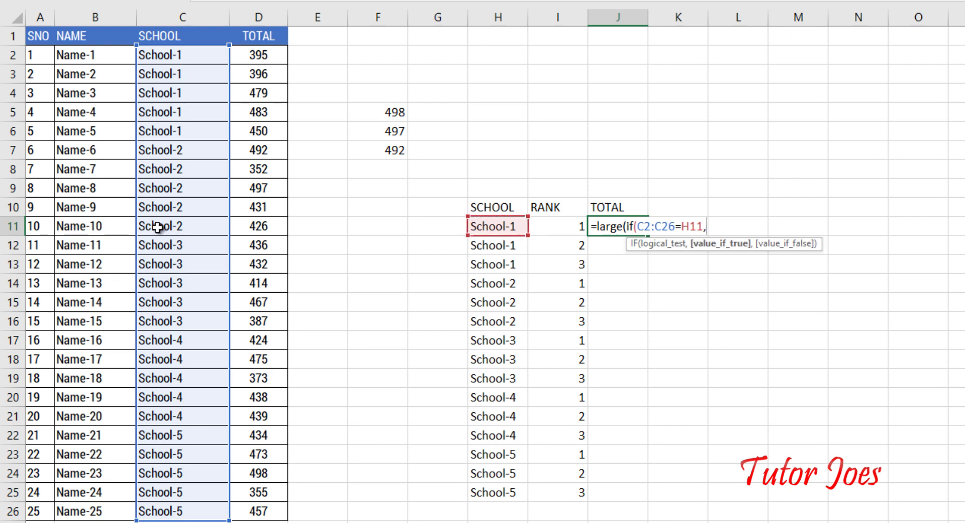
left_click_drag(259, 55, 254, 503)
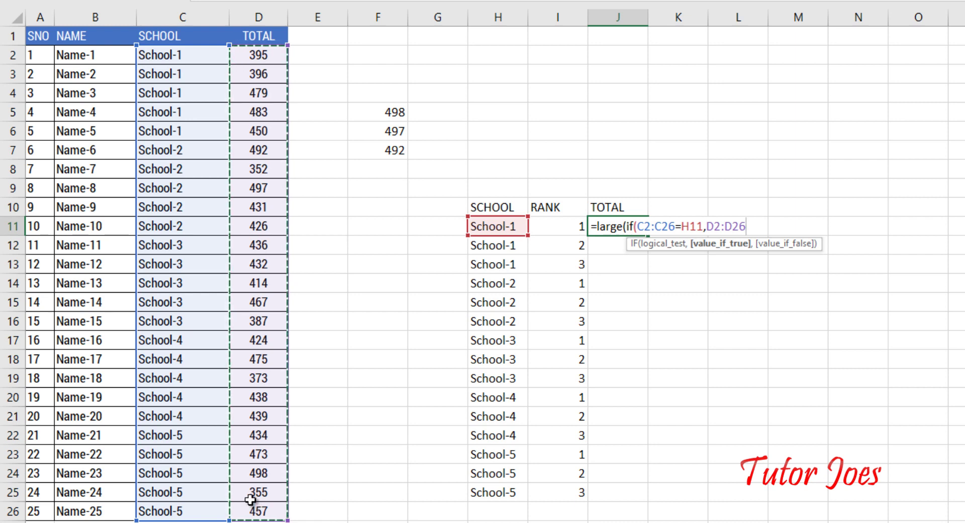
type("),")
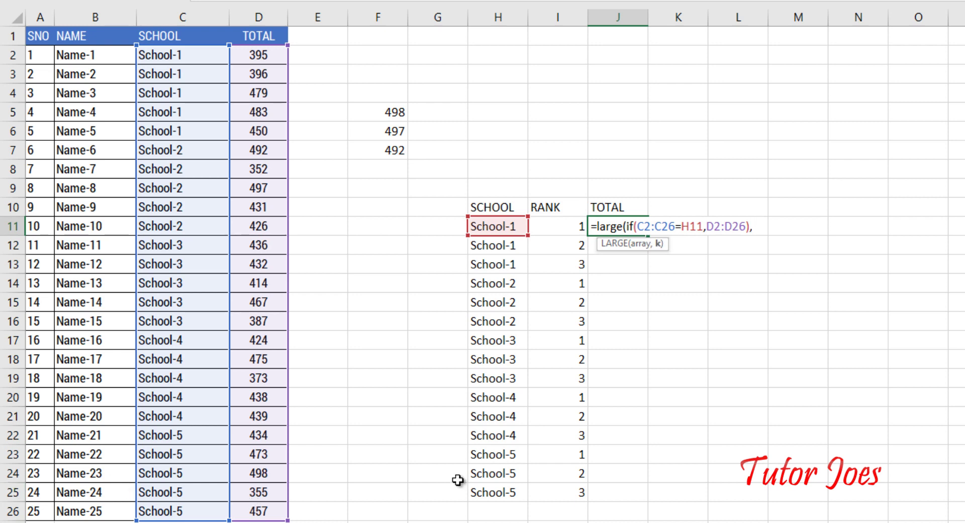
left_click(580, 224)
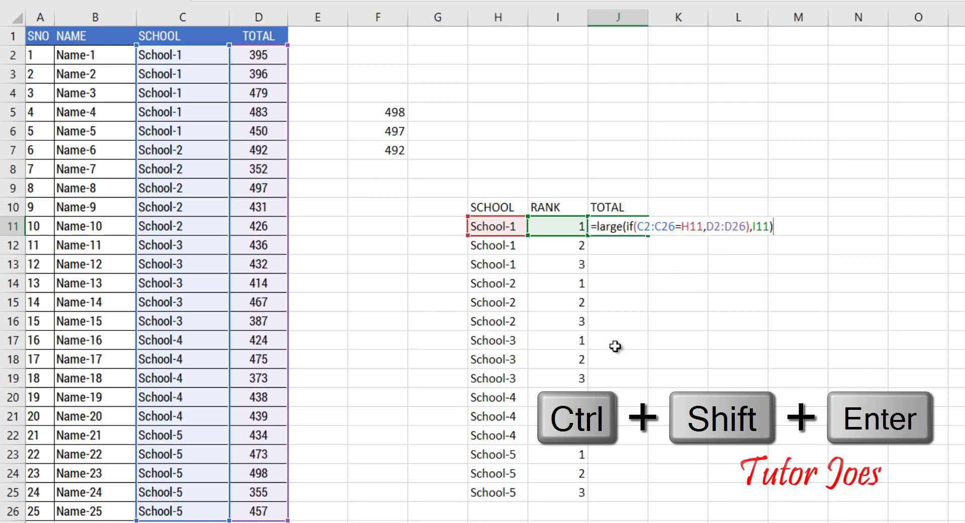
key("ctrl+shift+Return")
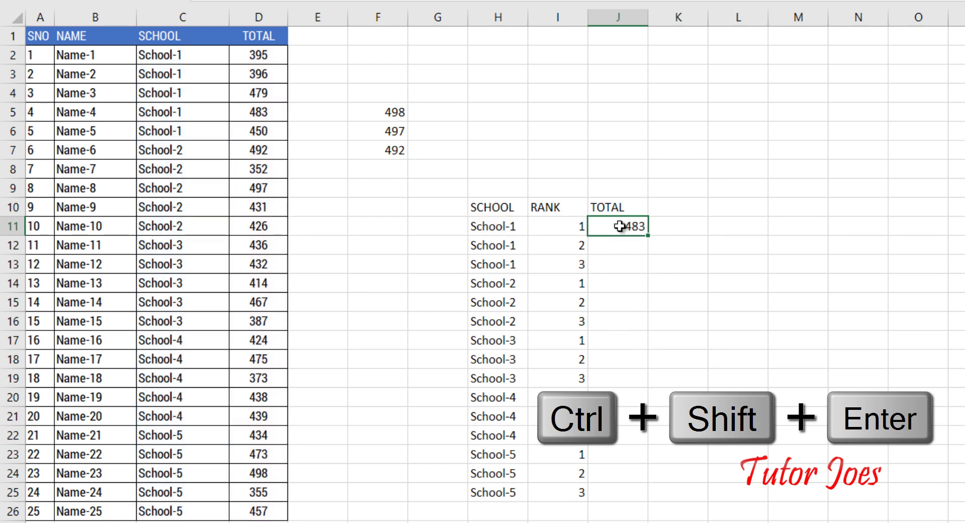
- Change J11's ranges to $C$2:$C$26 and $D$2:$D$26 and re-enter it as an array formula
left_click_drag(174, 61, 266, 132)
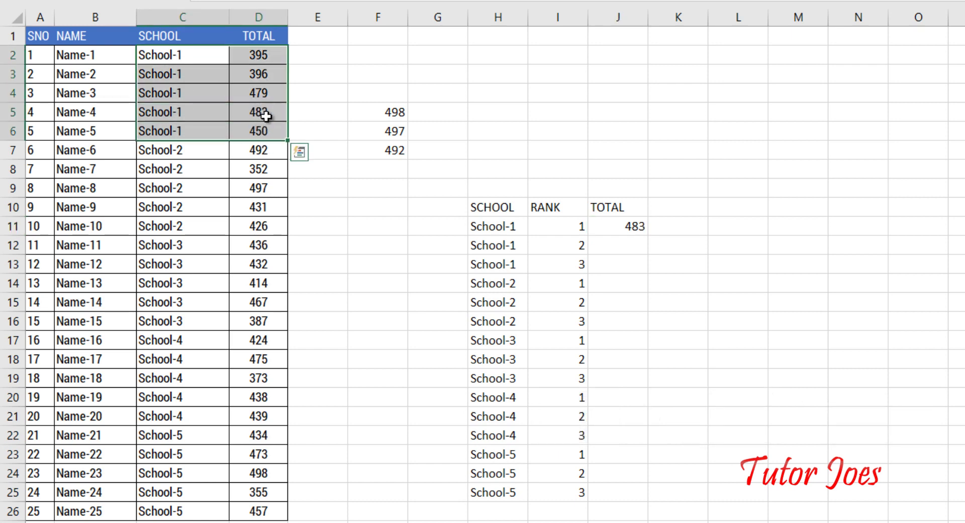
left_click(626, 224)
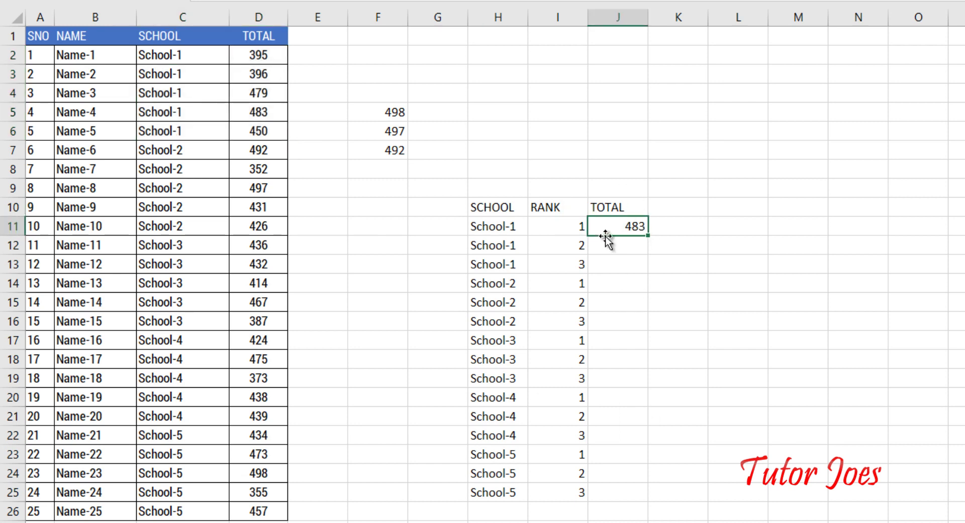
double_click(606, 231)
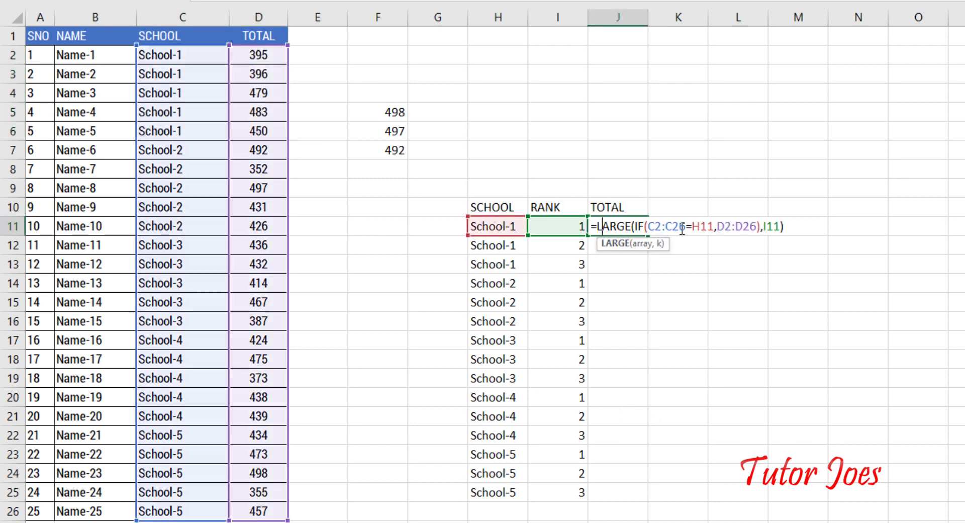
left_click(655, 227)
key("F4")
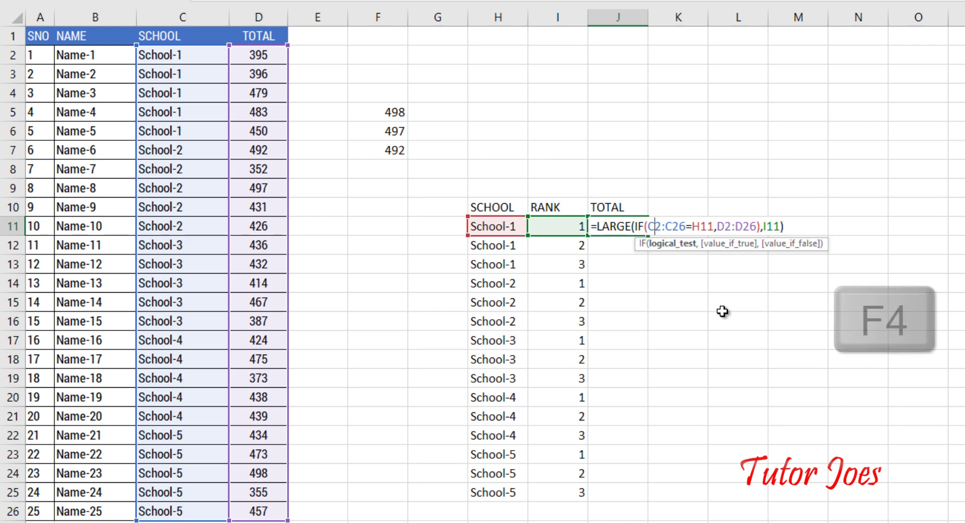
key("F4")
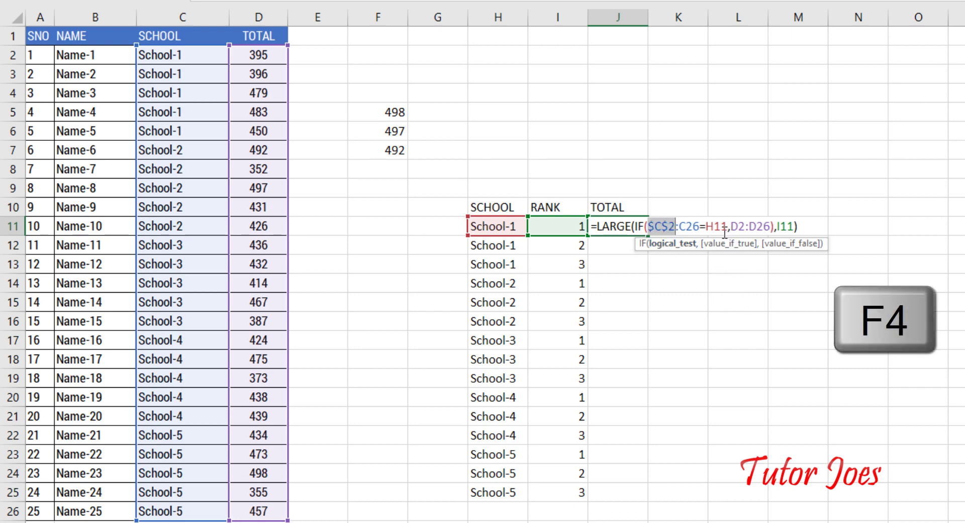
left_click(714, 227)
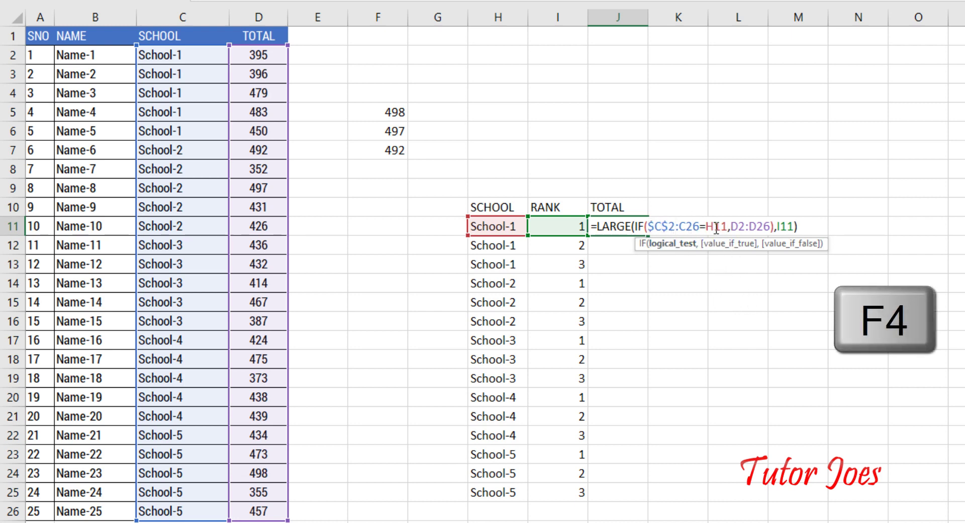
key("F4")
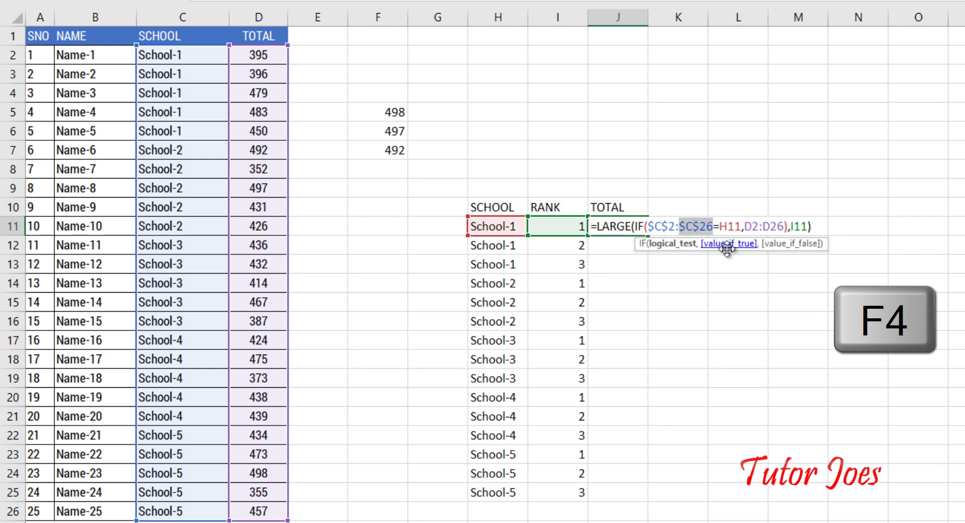
left_click(757, 227)
key("F4")
left_click(792, 228)
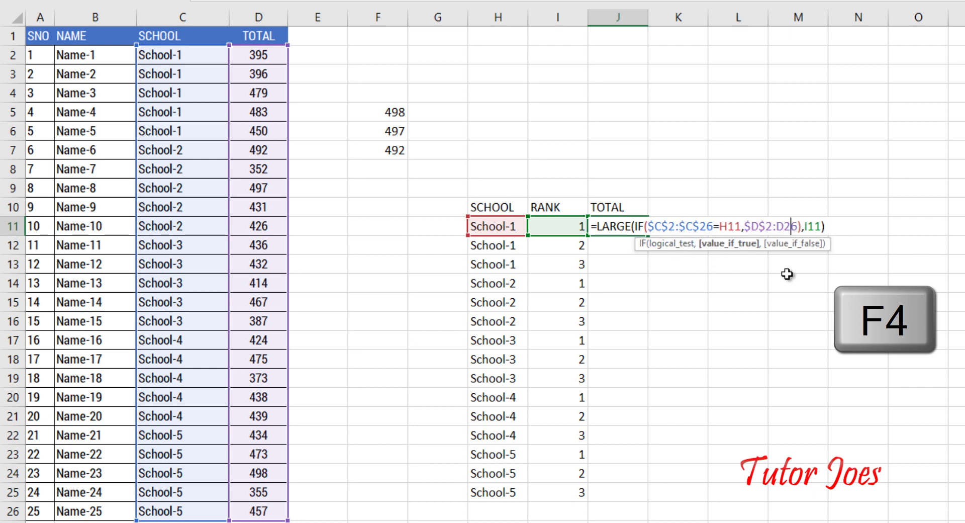
key("F4")
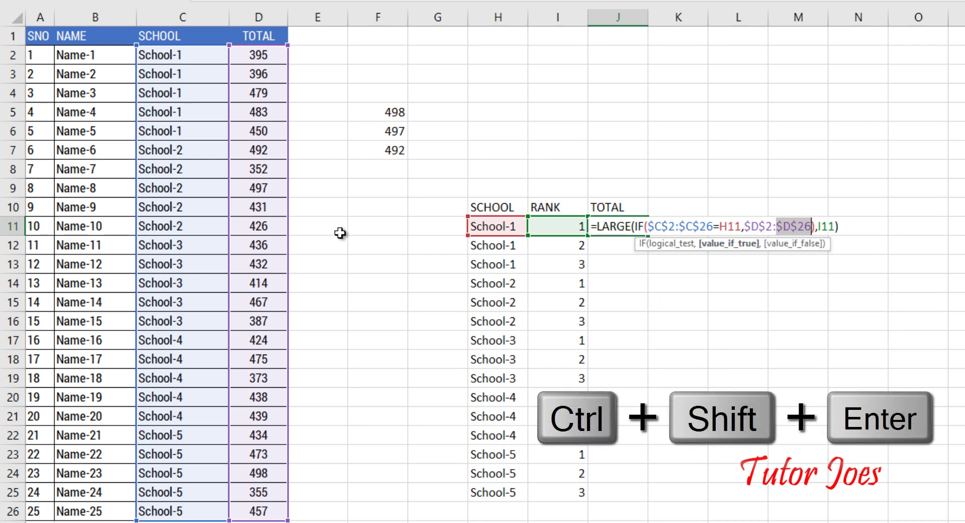
key("ctrl+shift+Return")
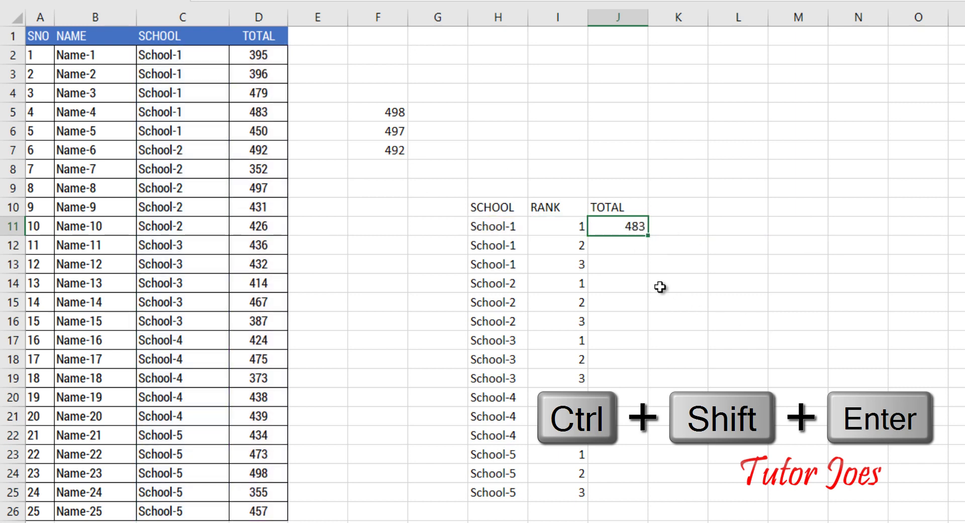
- Copy J11's formula down to J25 and verify School-5's totals 498, 473 and 457
left_click_drag(648, 235, 638, 502)
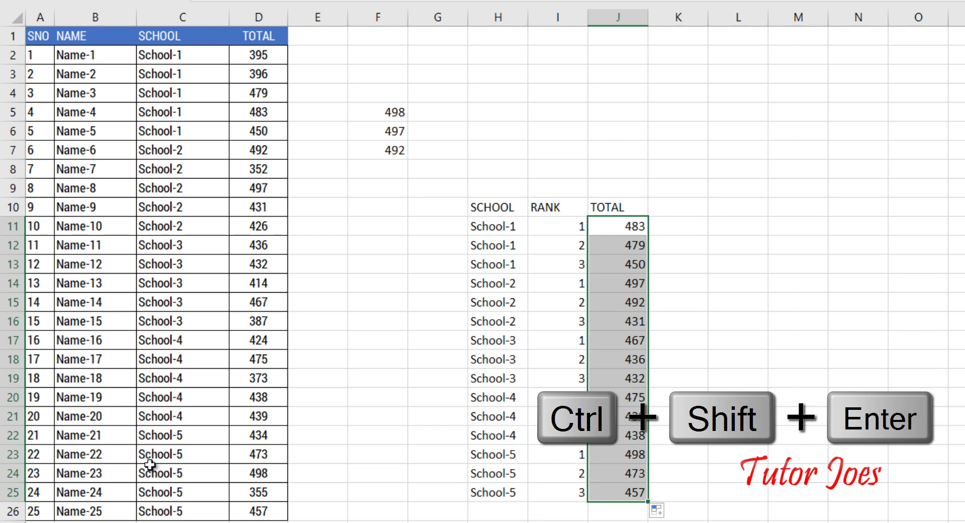
left_click_drag(40, 436, 272, 511)
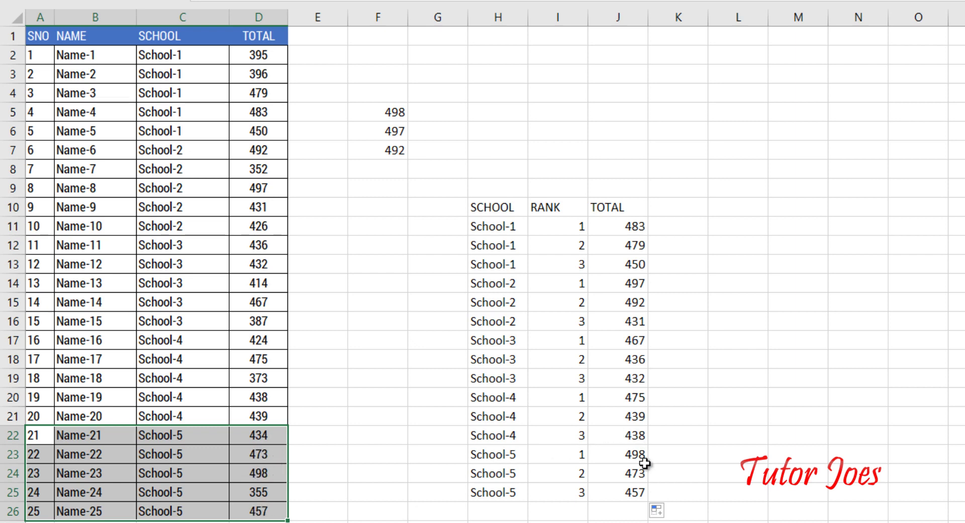
left_click(632, 477)
left_click(575, 487)
left_click(622, 478)
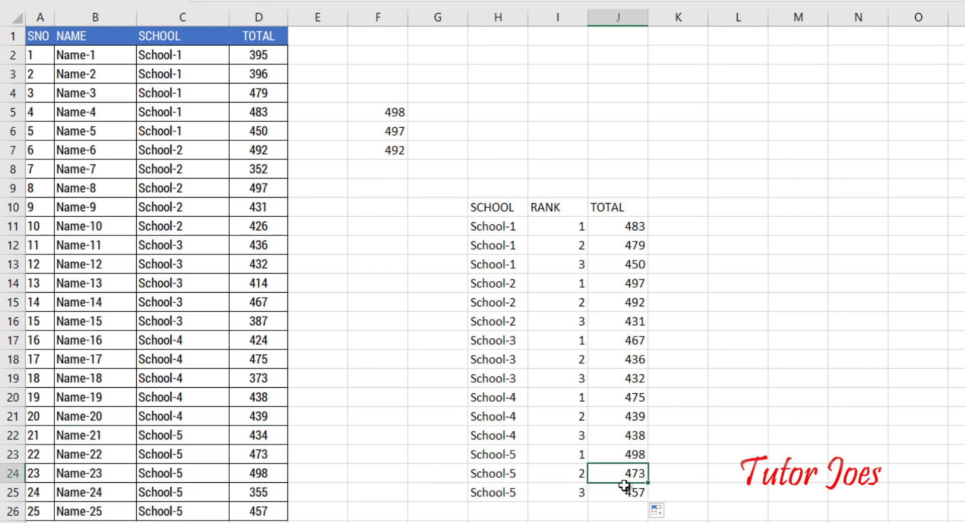
left_click(623, 495)
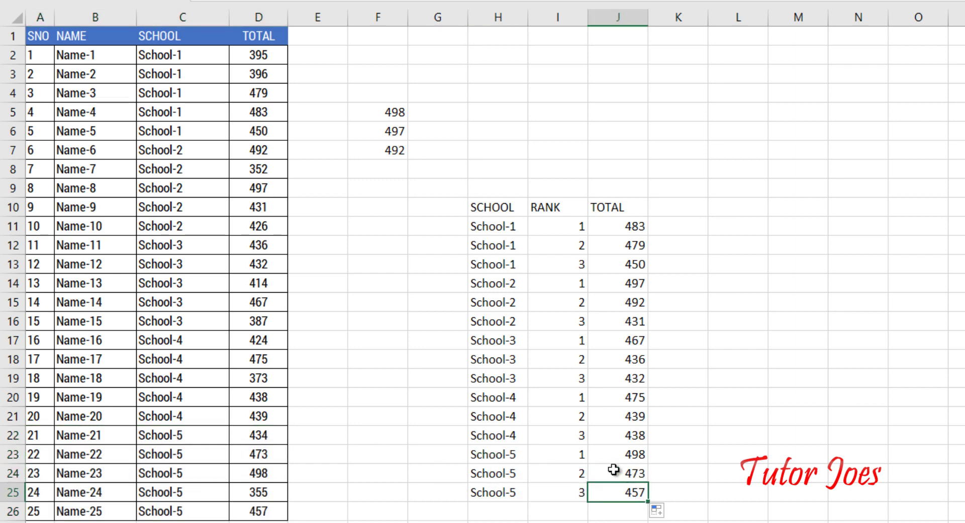